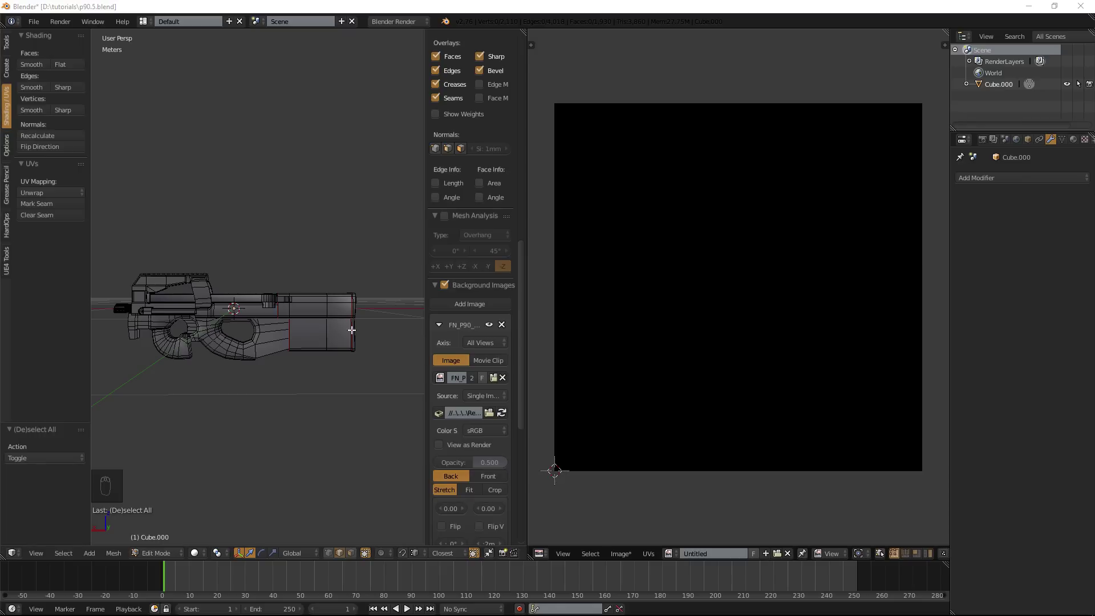
Select the whole P90 mesh and re-unwrap it with Smart UV Project (Angle Limit 66, zero margin).
{"action": "middle_click_drag", "start_coordinate": [278, 285], "coordinate": [286, 328]}
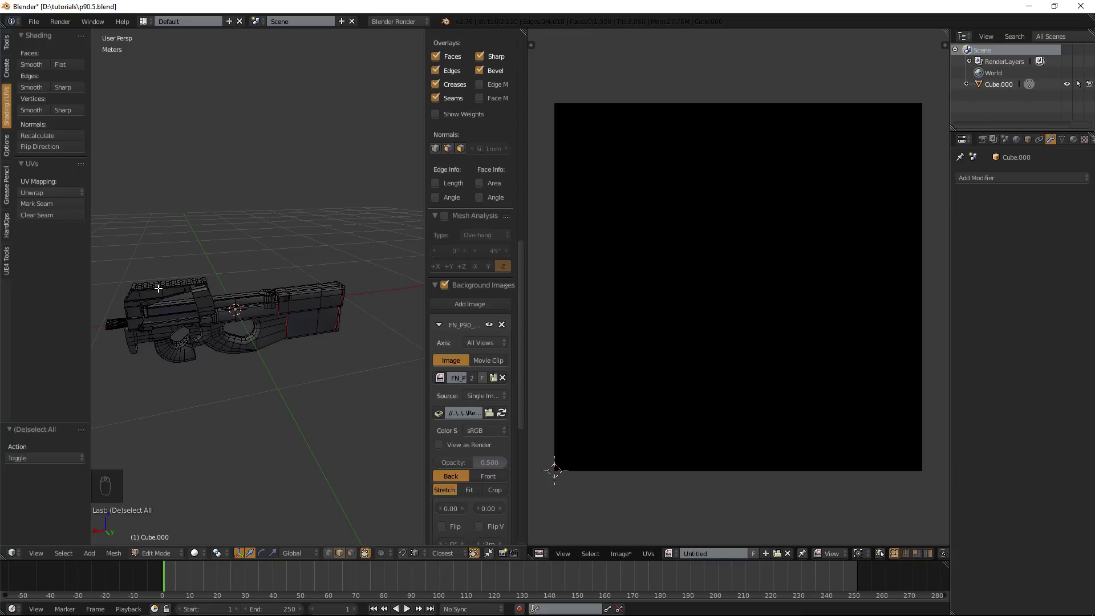
{"action": "middle_click_drag", "start_coordinate": [191, 239], "coordinate": [237, 299]}
{"action": "mouse_move", "coordinate": [294, 345]}
{"action": "middle_mouse_down"}
{"action": "mouse_move", "coordinate": [251, 351]}
{"action": "mouse_move", "coordinate": [305, 368]}
{"action": "mouse_move", "coordinate": [304, 331]}
{"action": "middle_mouse_up"}
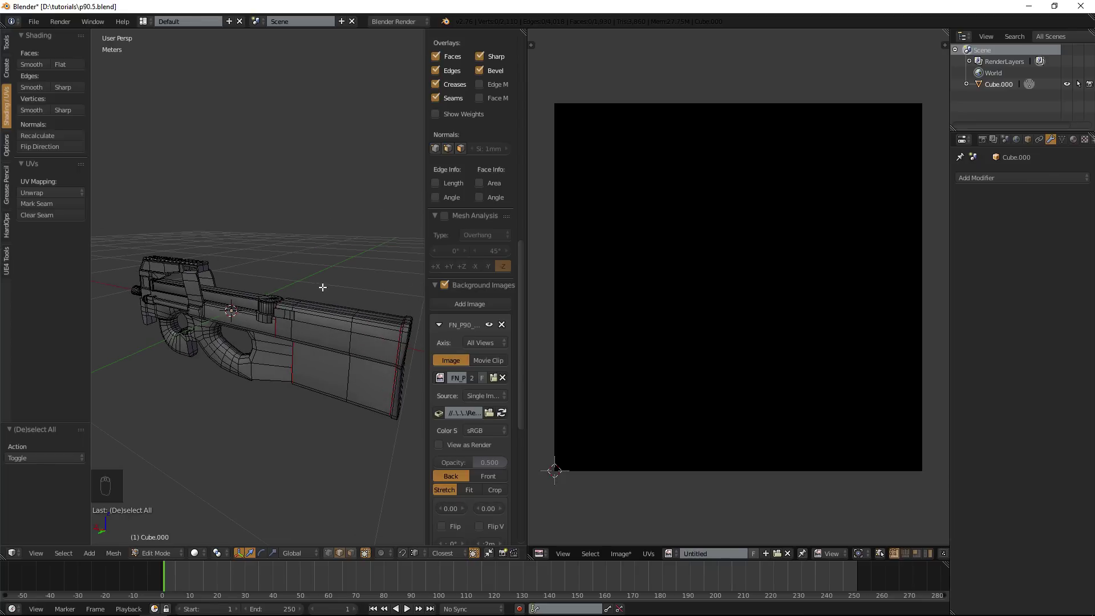
{"action": "key", "text": "a"}
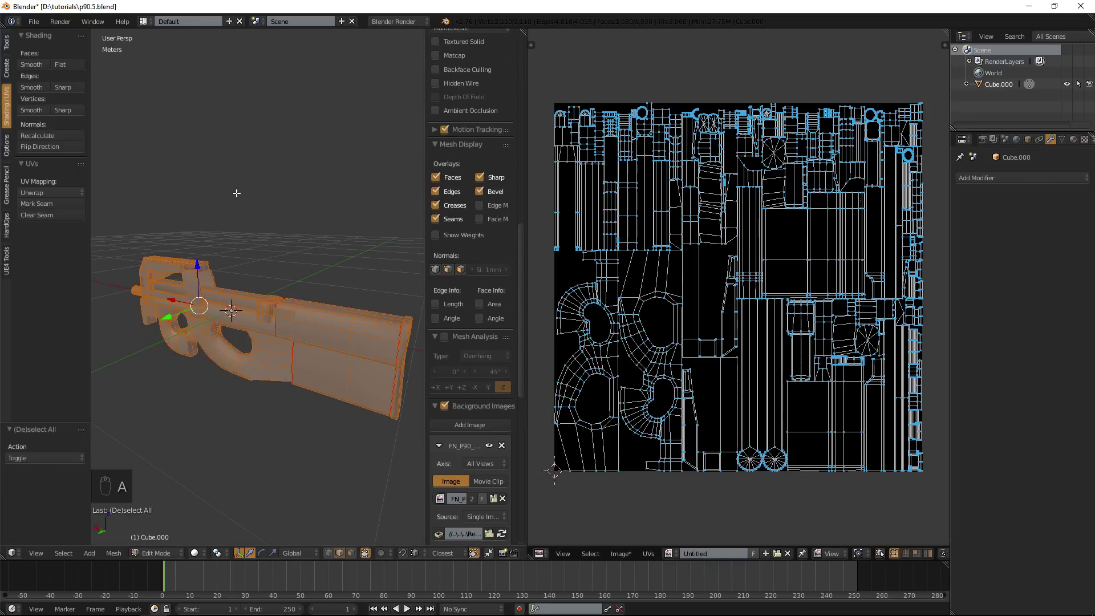
{"action": "key", "text": "u"}
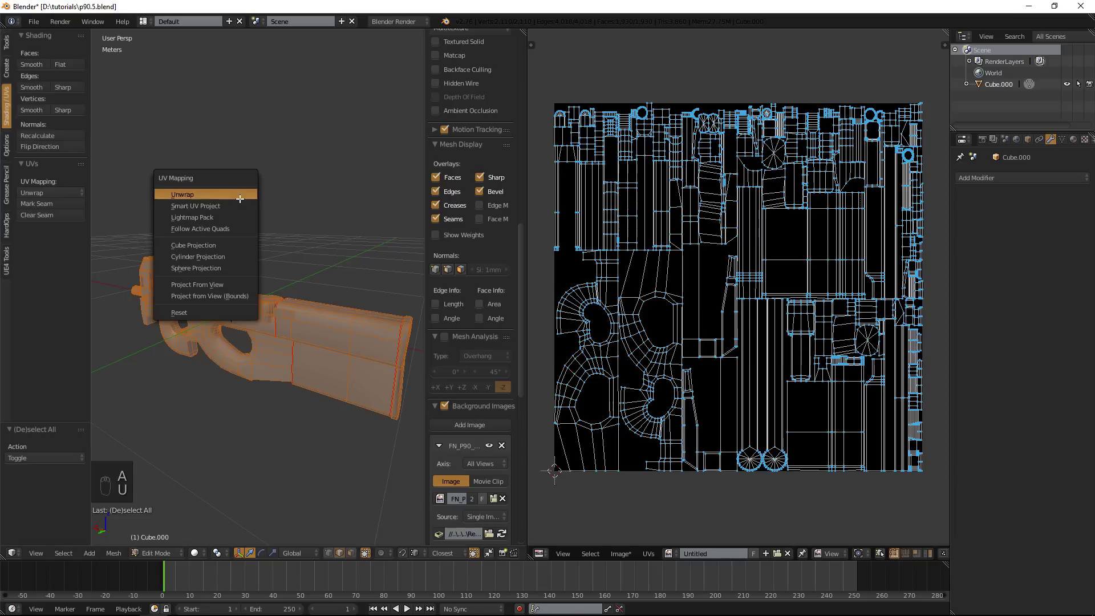
{"action": "left_click", "coordinate": [212, 206]}
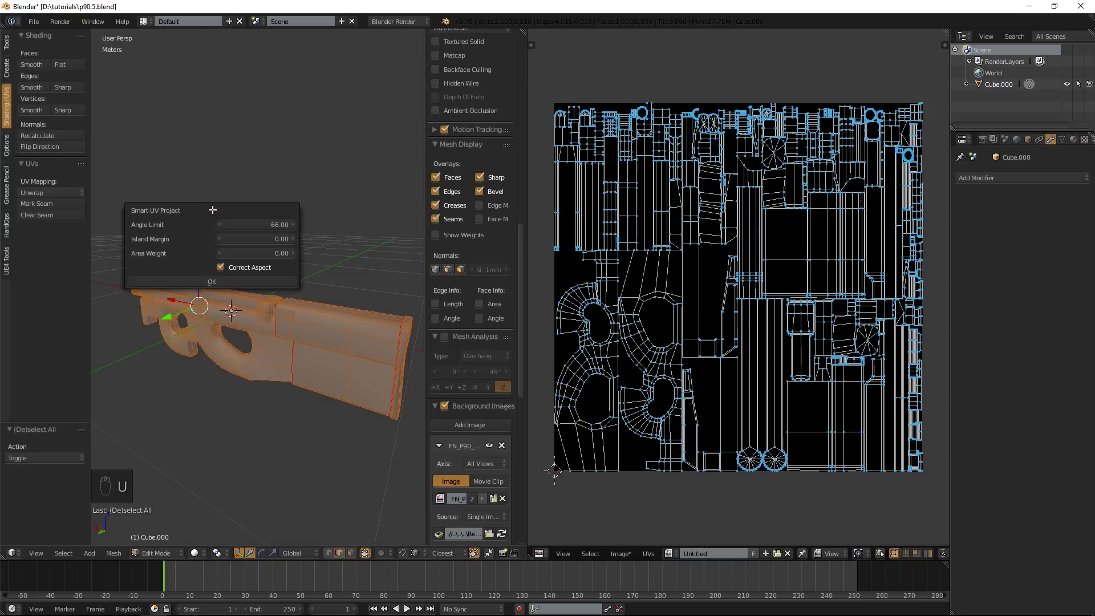
{"action": "left_click", "coordinate": [212, 282]}
Reselect the entire mesh and show the UV editor's properties sidebar.
{"action": "middle_click_drag", "start_coordinate": [283, 234], "coordinate": [186, 244]}
{"action": "key", "text": "a"}
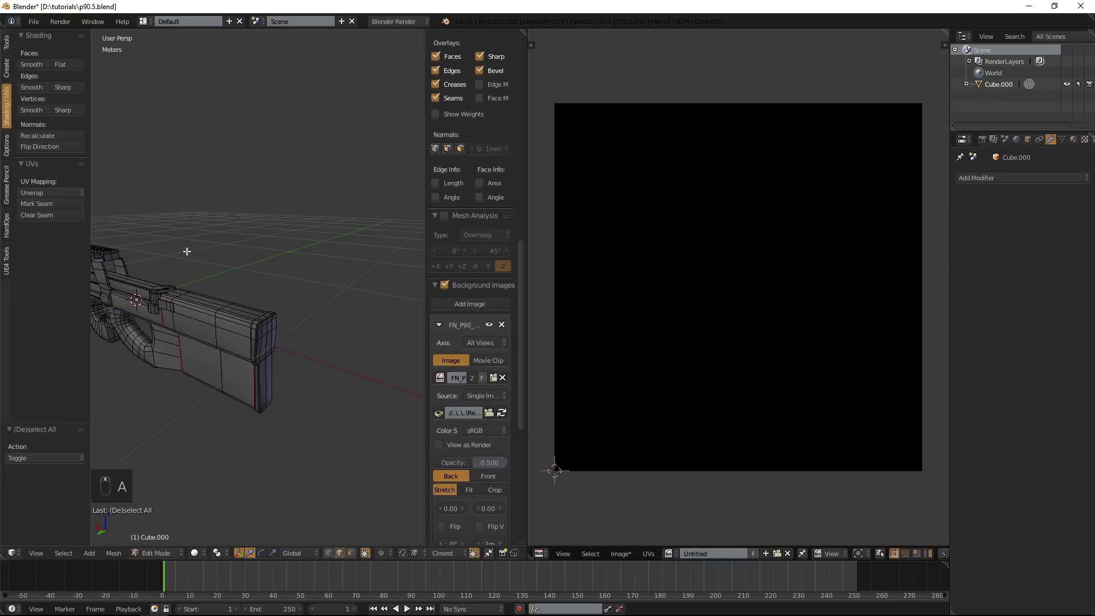
{"action": "scroll", "coordinate": [218, 260], "scroll_direction": "up", "scroll_amount": 3}
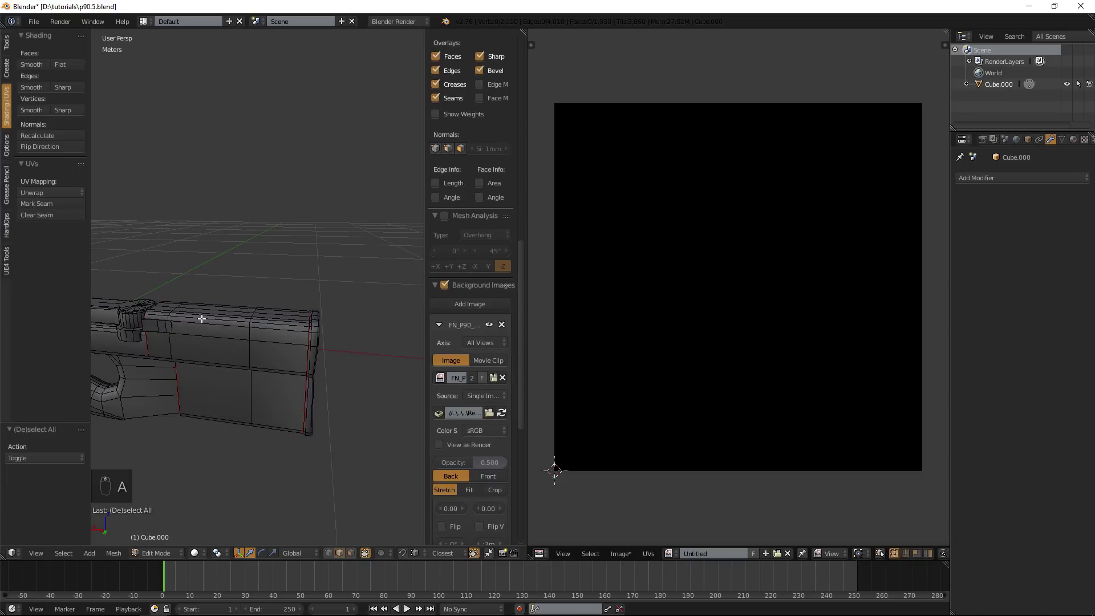
{"action": "scroll", "coordinate": [202, 318], "scroll_direction": "down", "scroll_amount": 2}
{"action": "key", "text": "a"}
{"action": "scroll", "coordinate": [474, 240], "scroll_direction": "up", "scroll_amount": 5}
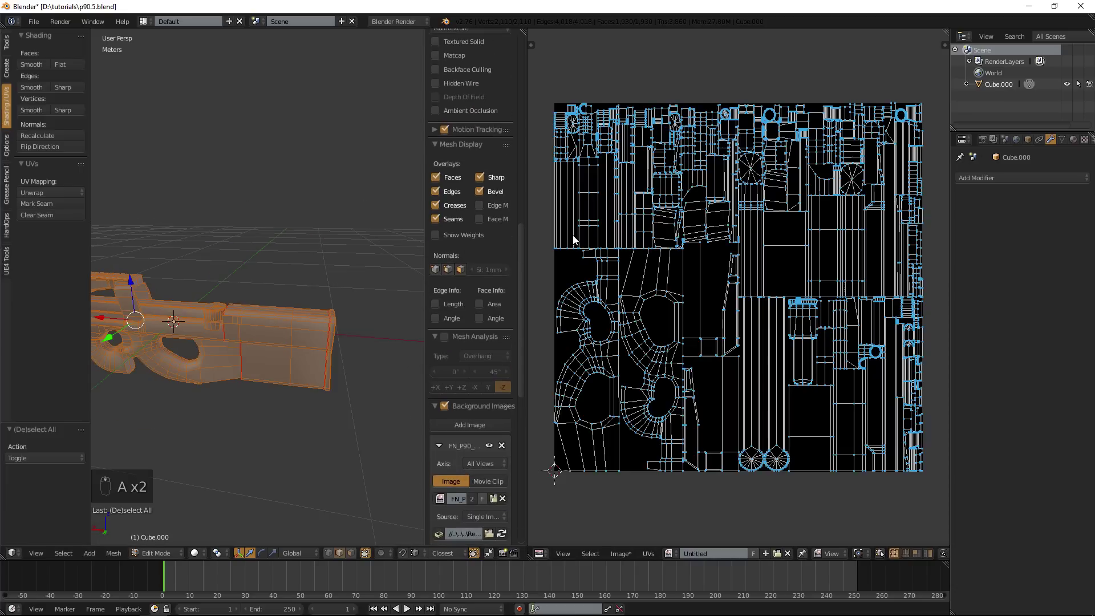
{"action": "scroll", "coordinate": [276, 237], "scroll_direction": "down", "scroll_amount": 5}
{"action": "scroll", "coordinate": [276, 237], "scroll_direction": "up", "scroll_amount": 3}
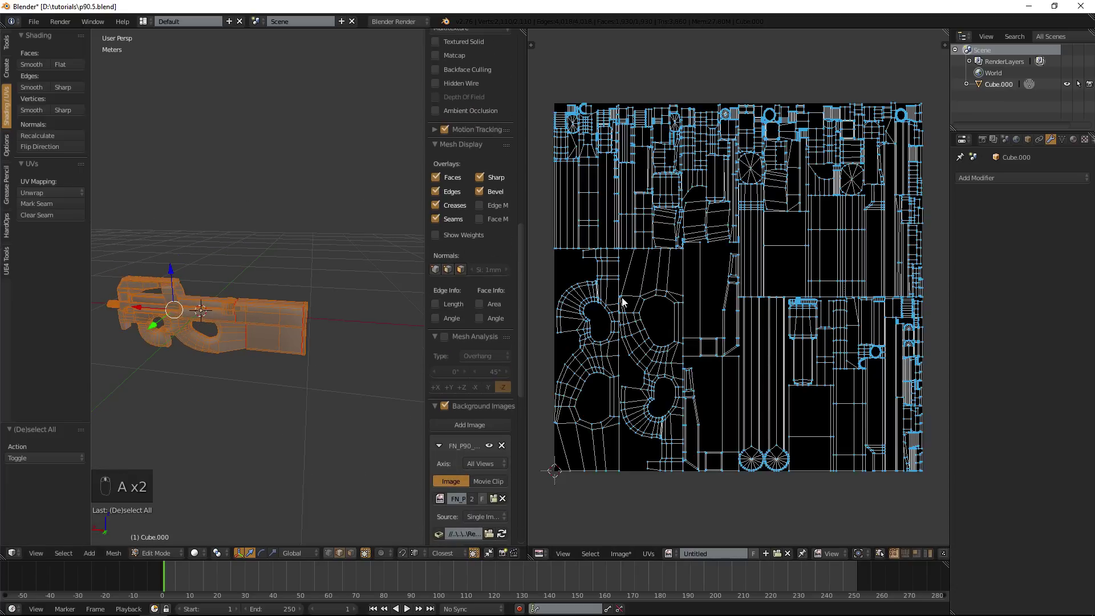
{"action": "key", "text": "n"}
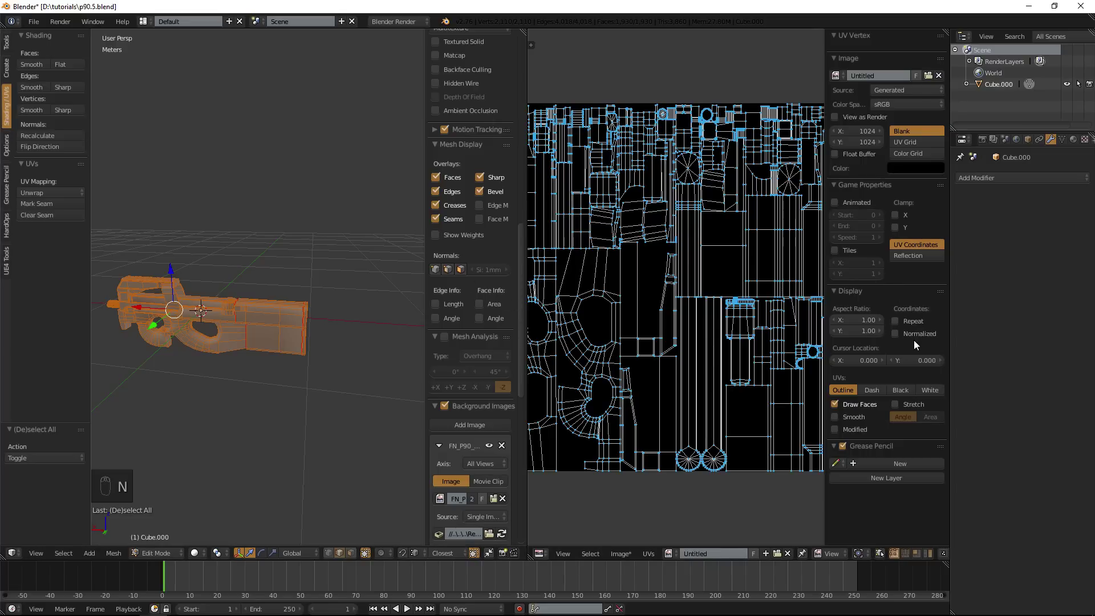
Enable Stretch in the UV editor's Display panel and bring the sidebar back.
{"action": "left_click", "coordinate": [923, 406]}
{"action": "scroll", "coordinate": [776, 239], "scroll_direction": "down", "scroll_amount": 1}
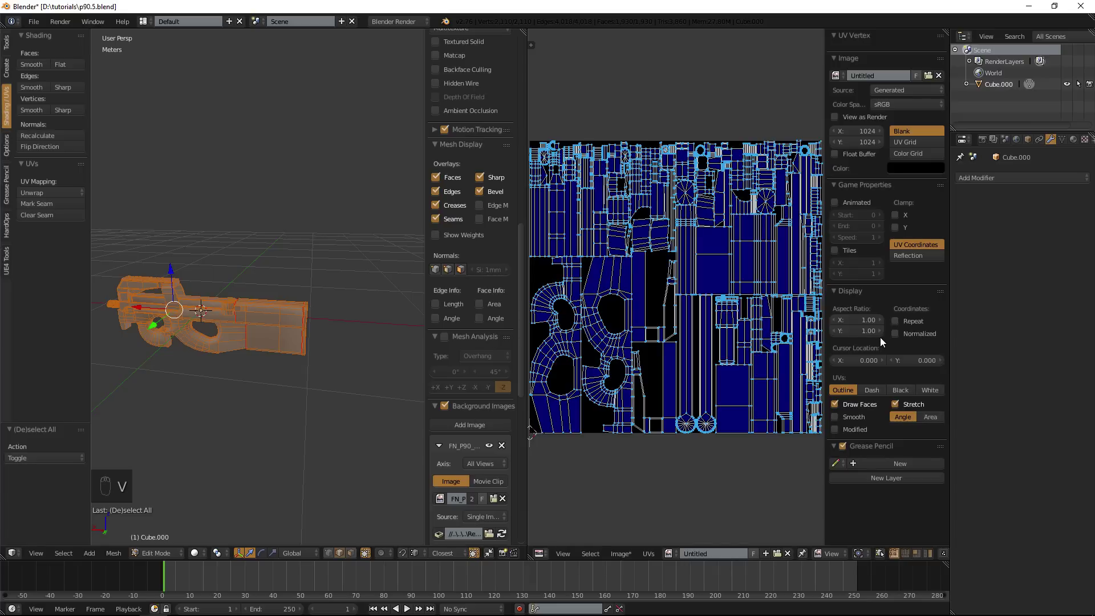
{"action": "key", "text": "v"}
{"action": "key", "text": "n"}
{"action": "key", "text": "n"}
{"action": "key", "text": "n"}
{"action": "scroll", "coordinate": [729, 306], "scroll_direction": "up", "scroll_amount": 1}
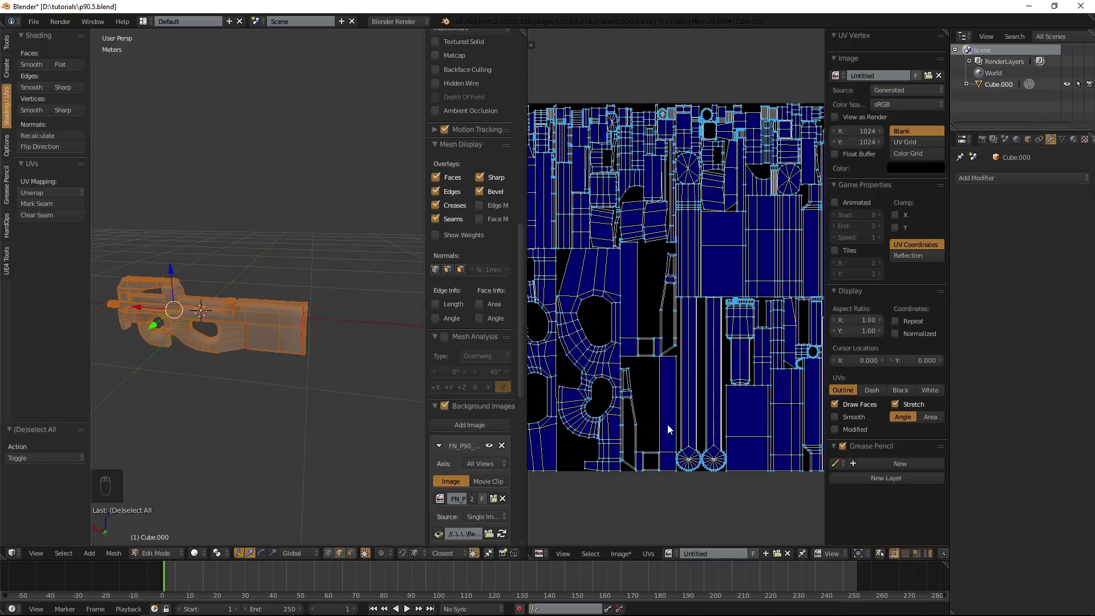
{"action": "scroll", "coordinate": [664, 391], "scroll_direction": "up", "scroll_amount": 2}
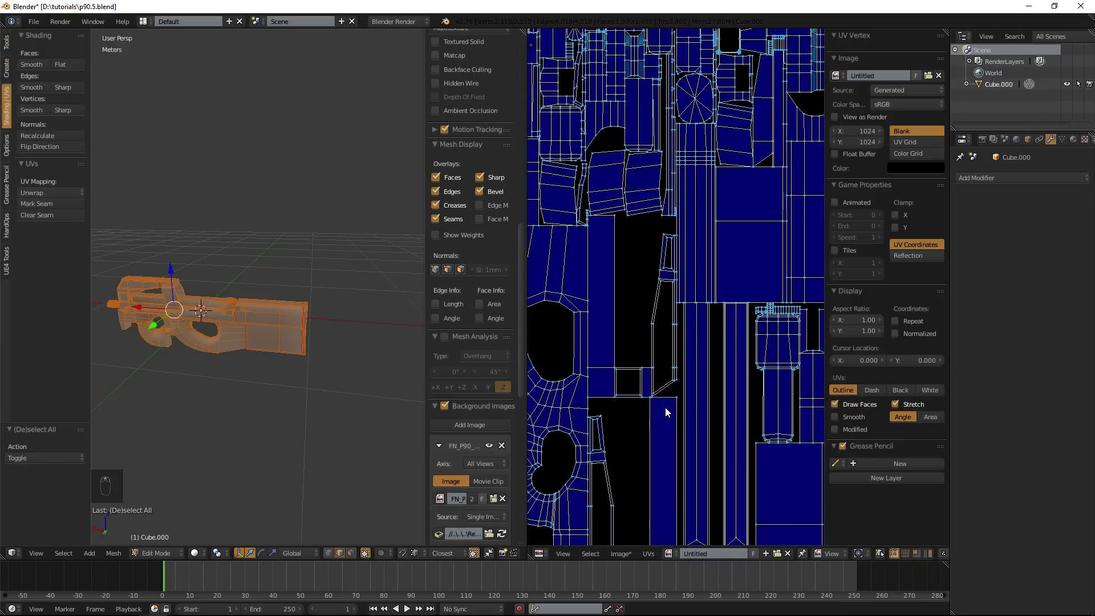
Trial-move a single UV vertex with G, then undo the move.
{"action": "right_click", "coordinate": [674, 401]}
{"action": "middle_click_drag", "start_coordinate": [673, 403], "coordinate": [658, 287]}
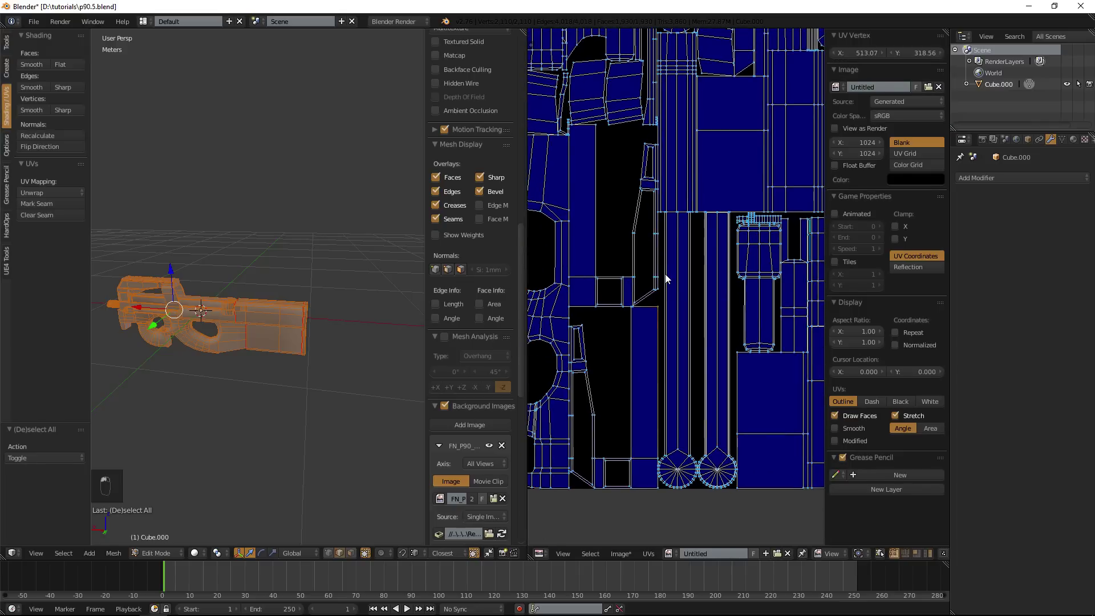
{"action": "scroll", "coordinate": [674, 280], "scroll_direction": "down", "scroll_amount": 6}
{"action": "scroll", "coordinate": [616, 210], "scroll_direction": "up", "scroll_amount": 5}
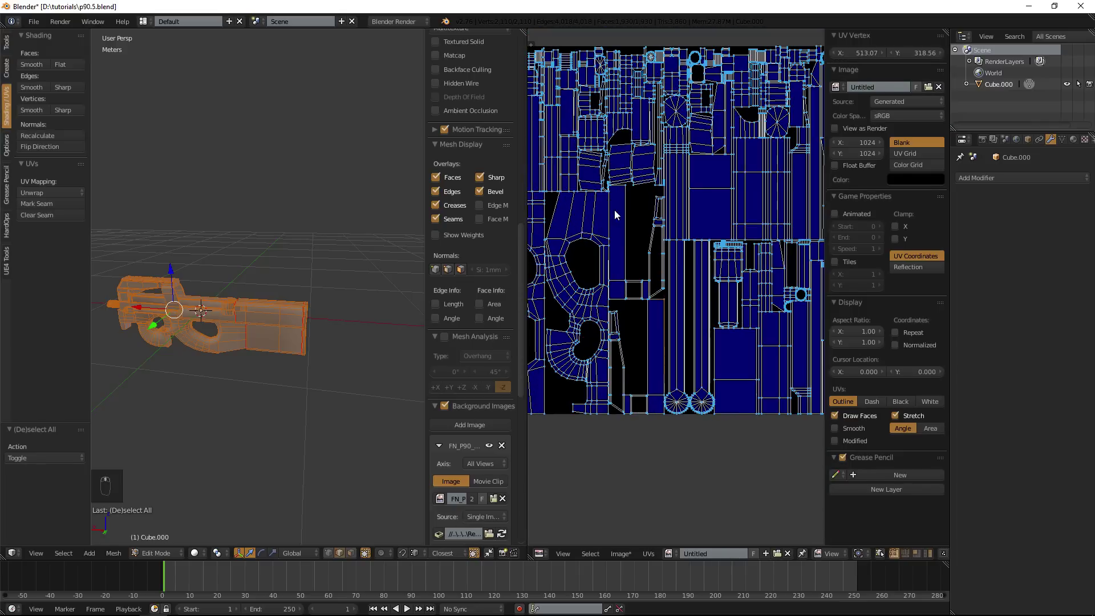
{"action": "scroll", "coordinate": [641, 178], "scroll_direction": "down", "scroll_amount": 1}
{"action": "scroll", "coordinate": [674, 257], "scroll_direction": "up", "scroll_amount": 1}
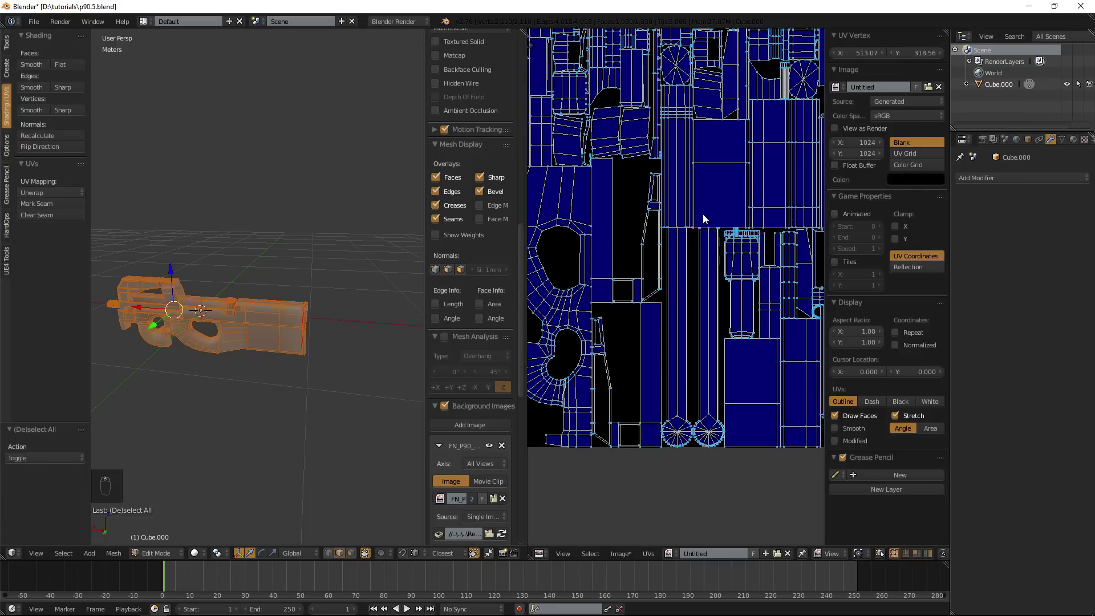
{"action": "key", "text": "g"}
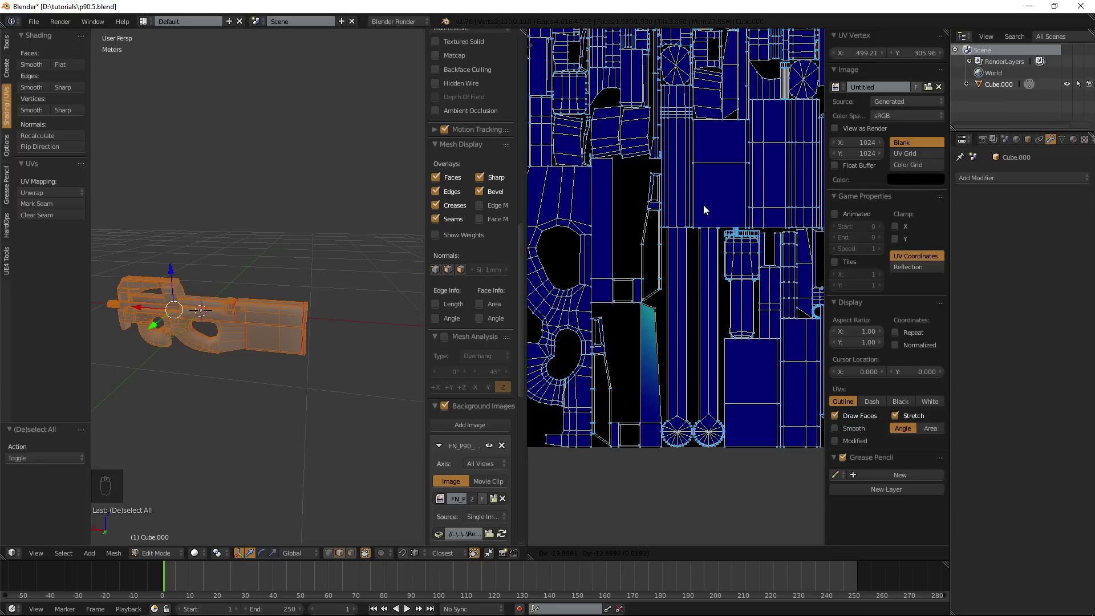
{"action": "left_click", "coordinate": [705, 200]}
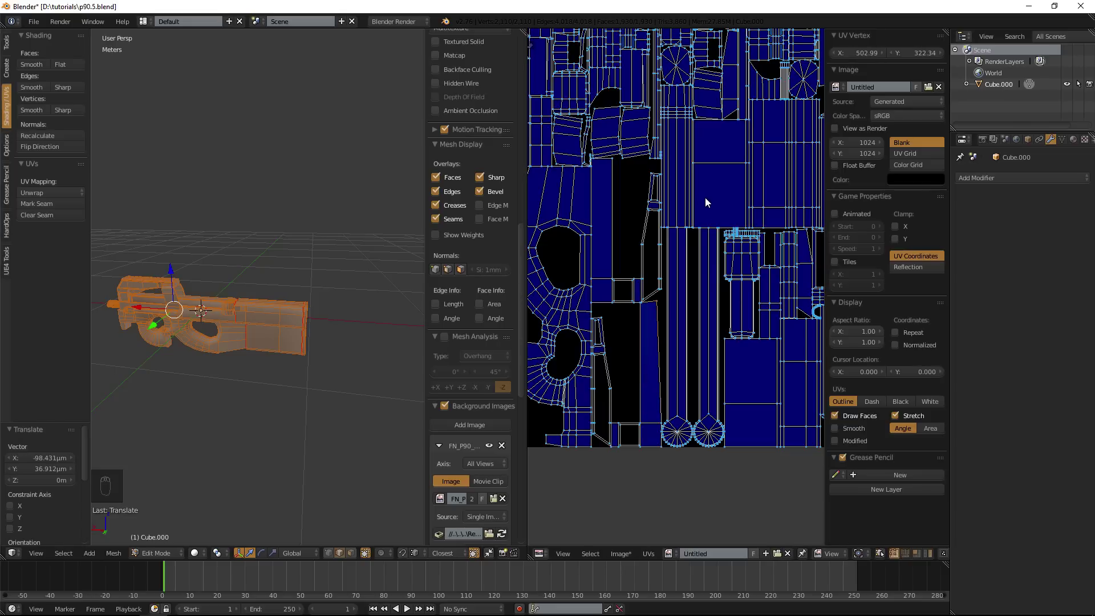
{"action": "key", "text": "ctrl+z"}
{"action": "scroll", "coordinate": [701, 211], "scroll_direction": "down", "scroll_amount": 2}
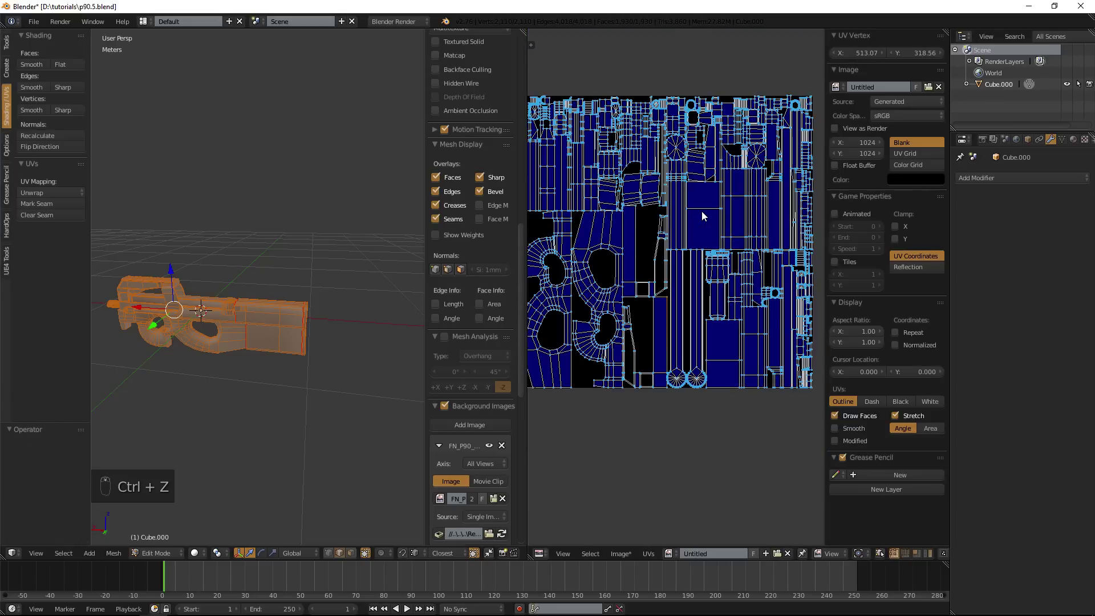
{"action": "left_click", "coordinate": [649, 554]}
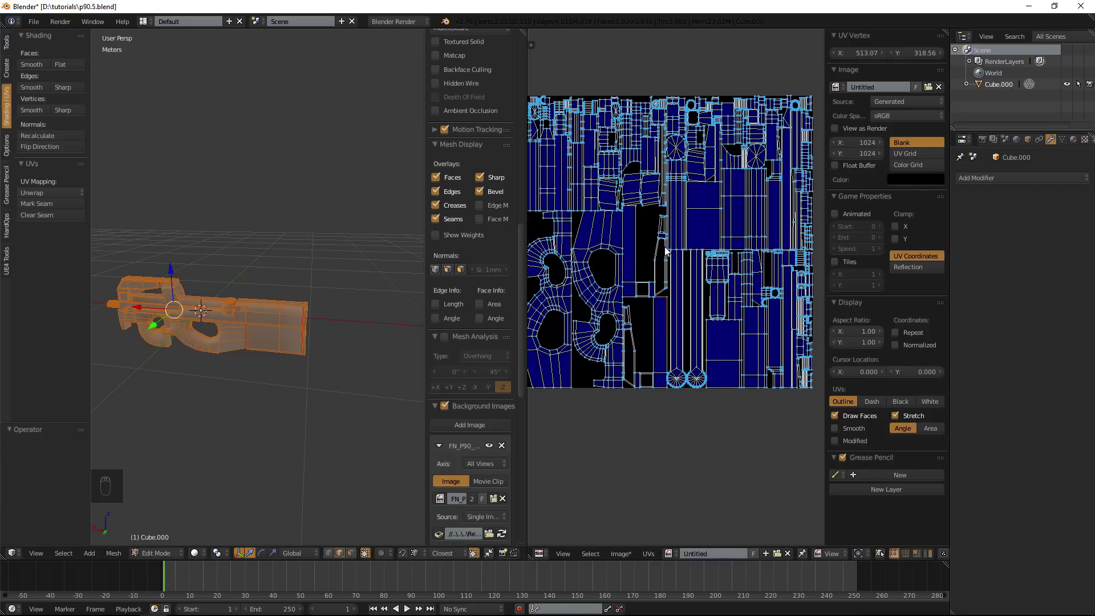
{"action": "scroll", "coordinate": [618, 297], "scroll_direction": "down", "scroll_amount": 1}
{"action": "scroll", "coordinate": [619, 254], "scroll_direction": "up", "scroll_amount": 1, "text": "ctrl"}
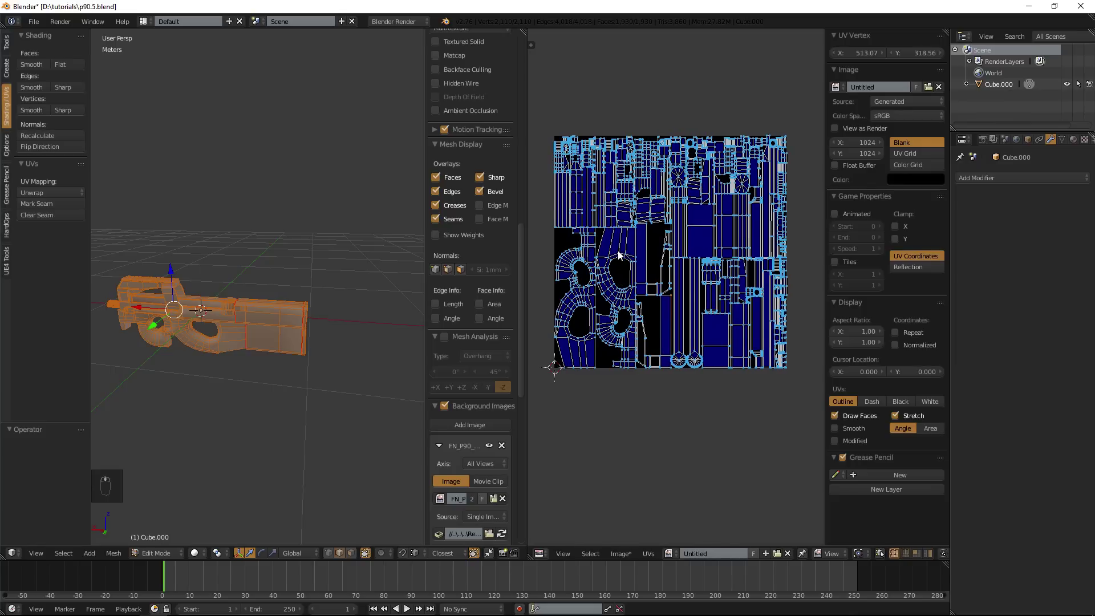
{"action": "key", "text": "a"}
{"action": "key", "text": "a"}
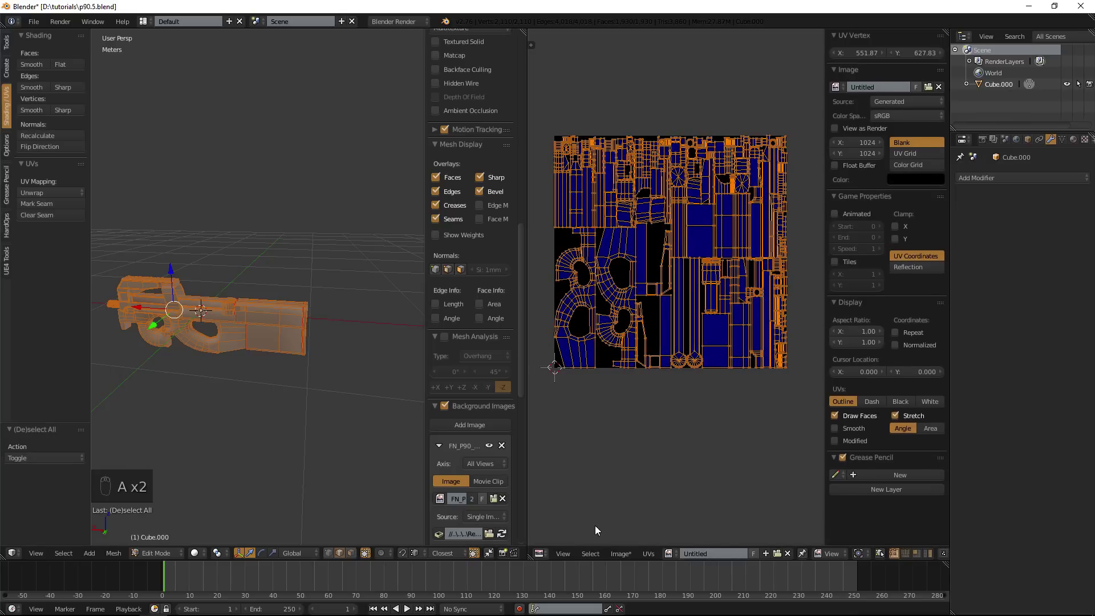
Pin all selected UVs via UVs > Pin, then trial-move the layout and undo it.
{"action": "left_click", "coordinate": [649, 553]}
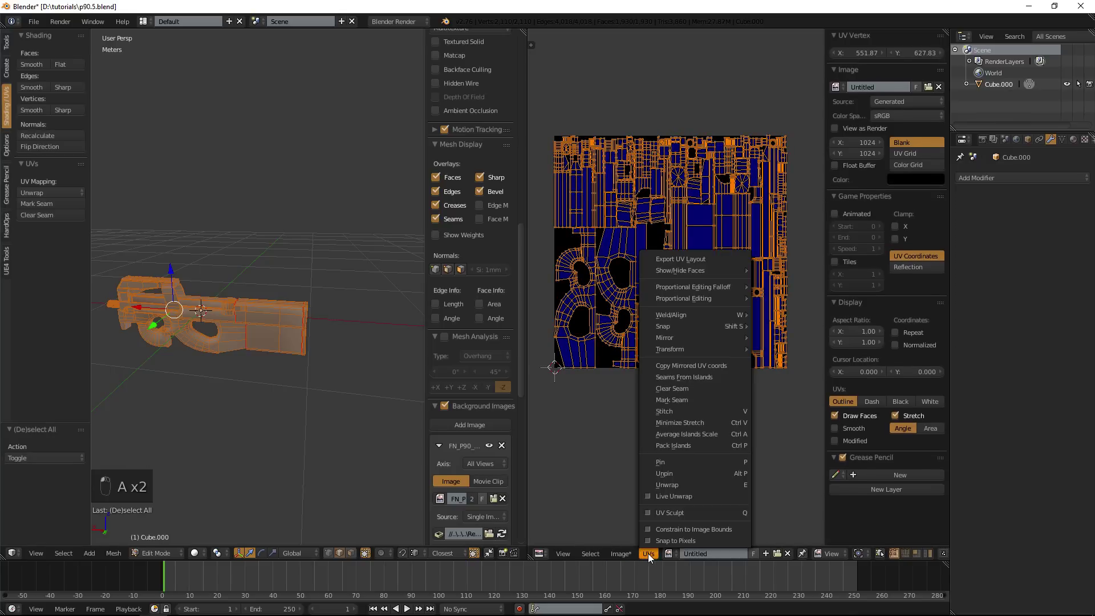
{"action": "left_click", "coordinate": [656, 461]}
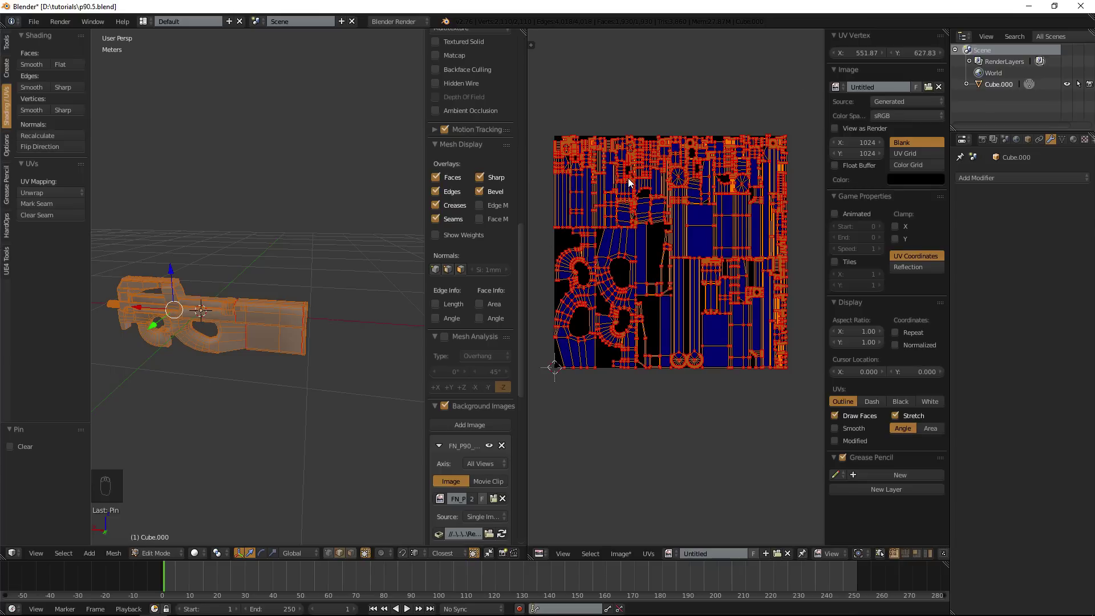
{"action": "key", "text": "g"}
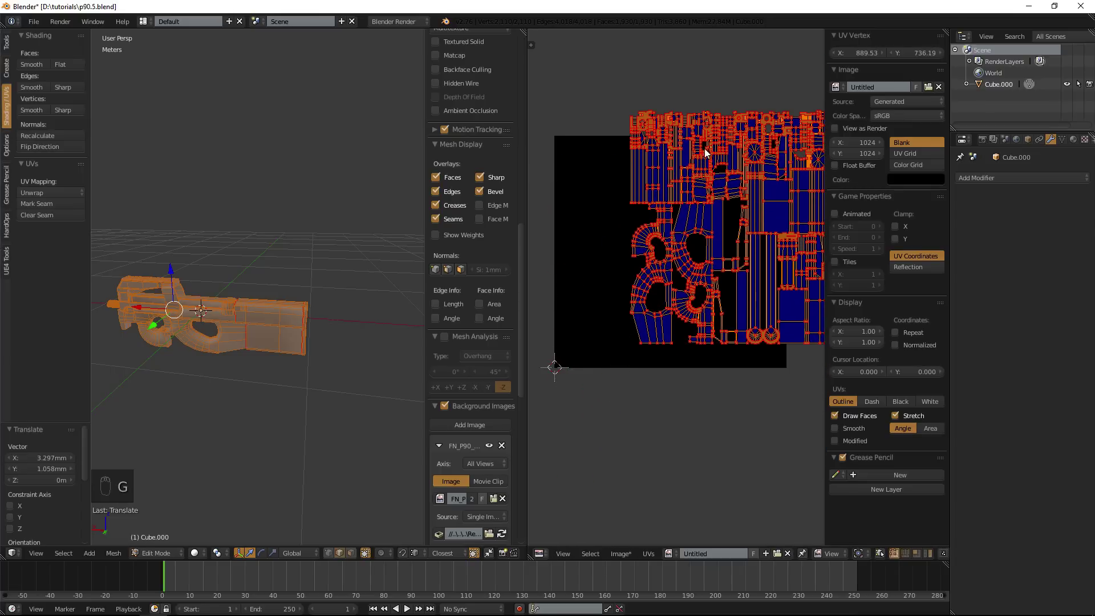
{"action": "key", "text": "ctrl+z"}
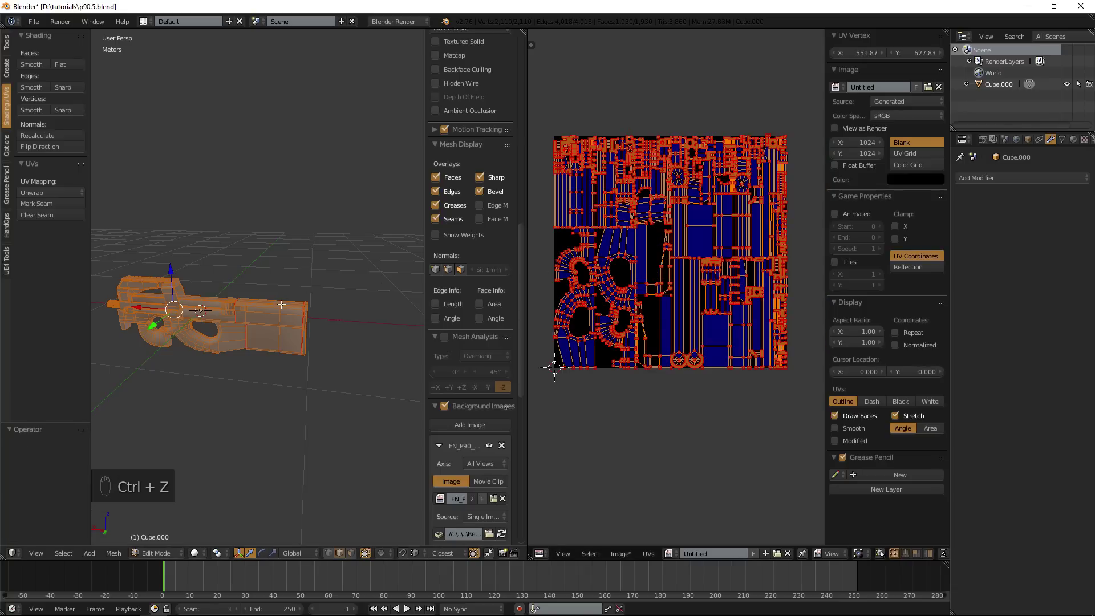
Select an edge loop on the stock and mark it as a seam.
{"action": "scroll", "coordinate": [297, 295], "scroll_direction": "up", "scroll_amount": 6}
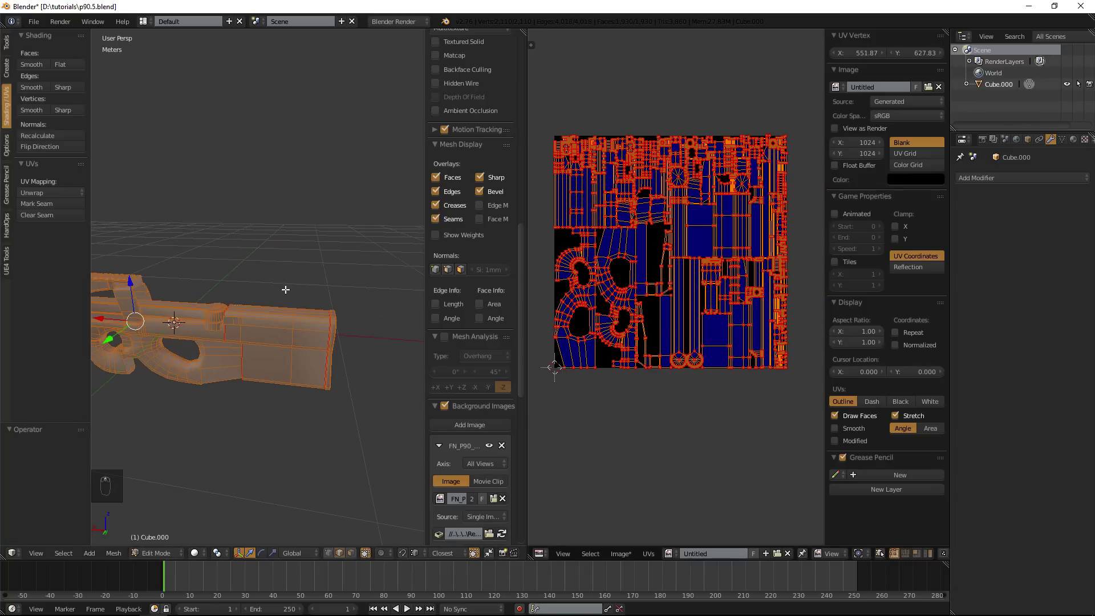
{"action": "middle_click_drag", "start_coordinate": [285, 354], "coordinate": [252, 309]}
{"action": "key", "text": "a"}
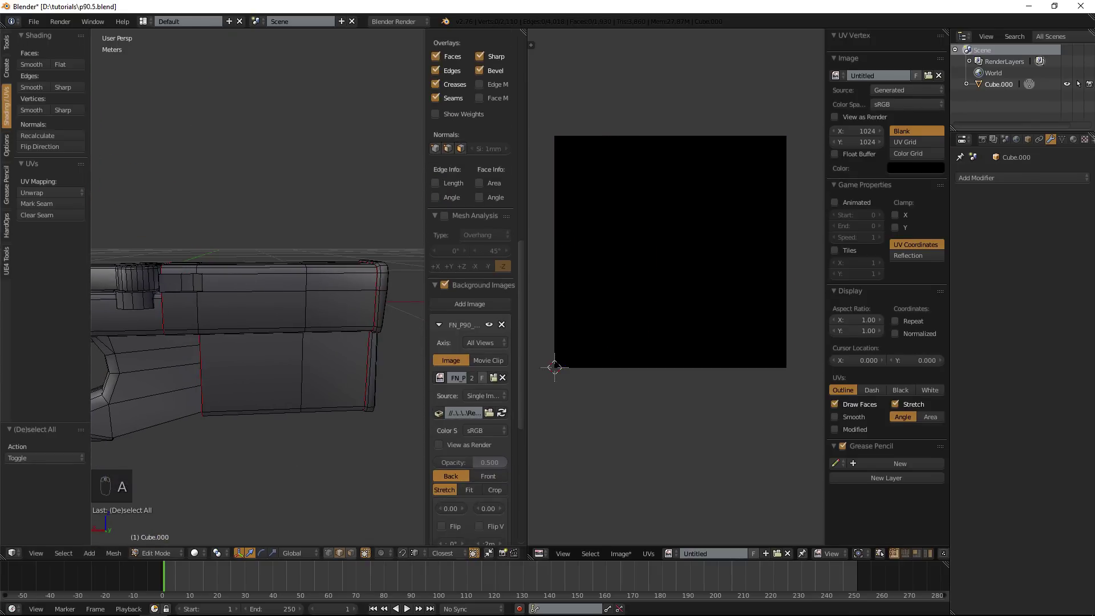
{"action": "right_click", "coordinate": [307, 305], "text": "alt"}
{"action": "middle_click_drag", "start_coordinate": [306, 304], "coordinate": [296, 330]}
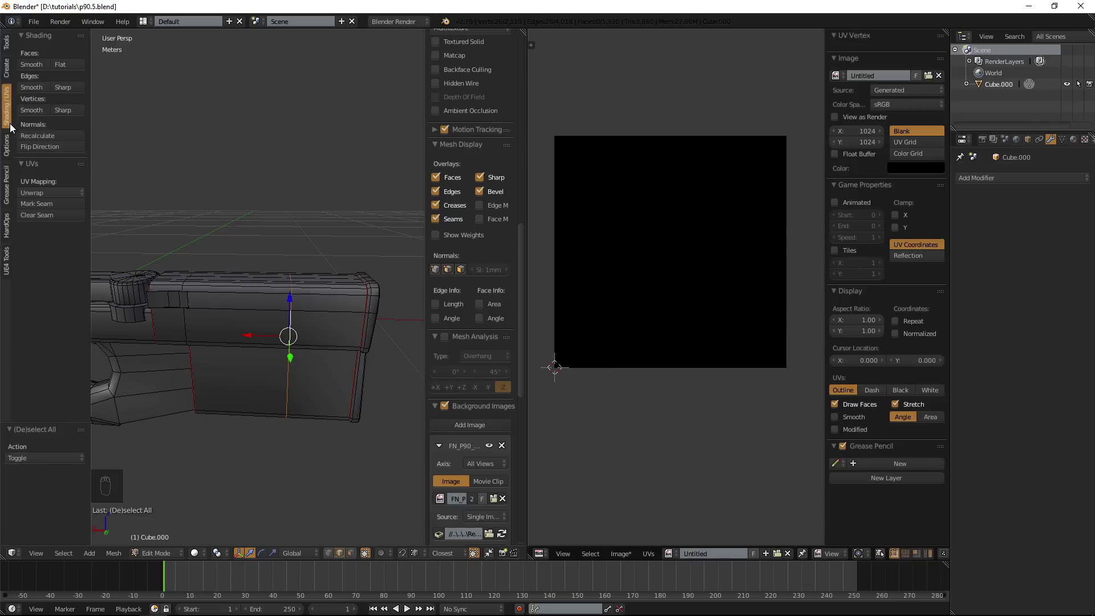
{"action": "left_click", "coordinate": [34, 203]}
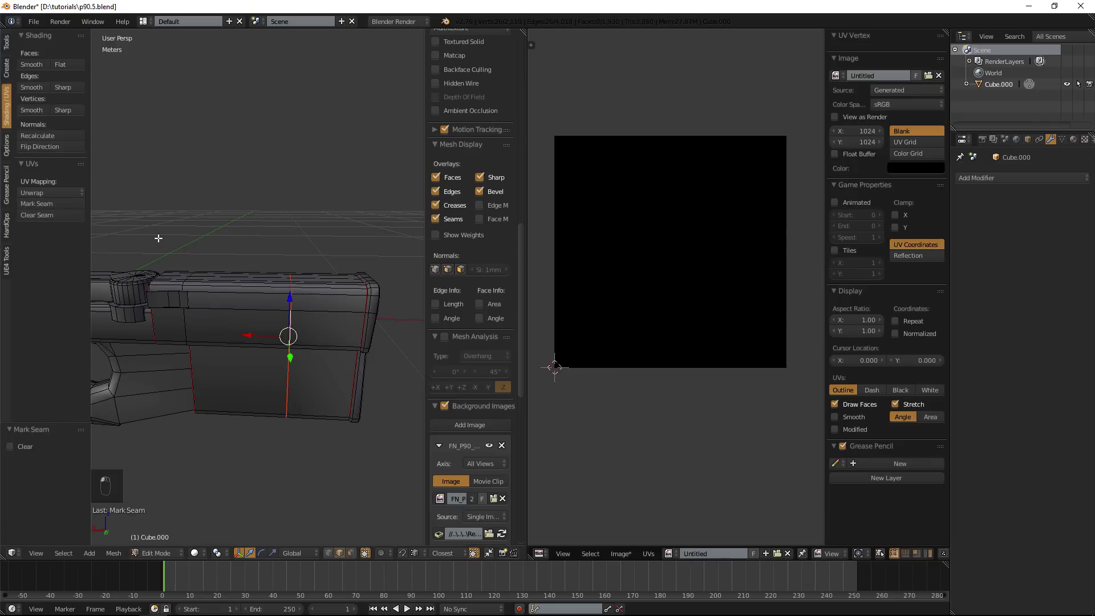
Clear the seam from the wrong edge, deselect all, and view the stock's rounded end.
{"action": "middle_click_drag", "start_coordinate": [159, 237], "coordinate": [166, 236]}
{"action": "left_click", "coordinate": [63, 214]}
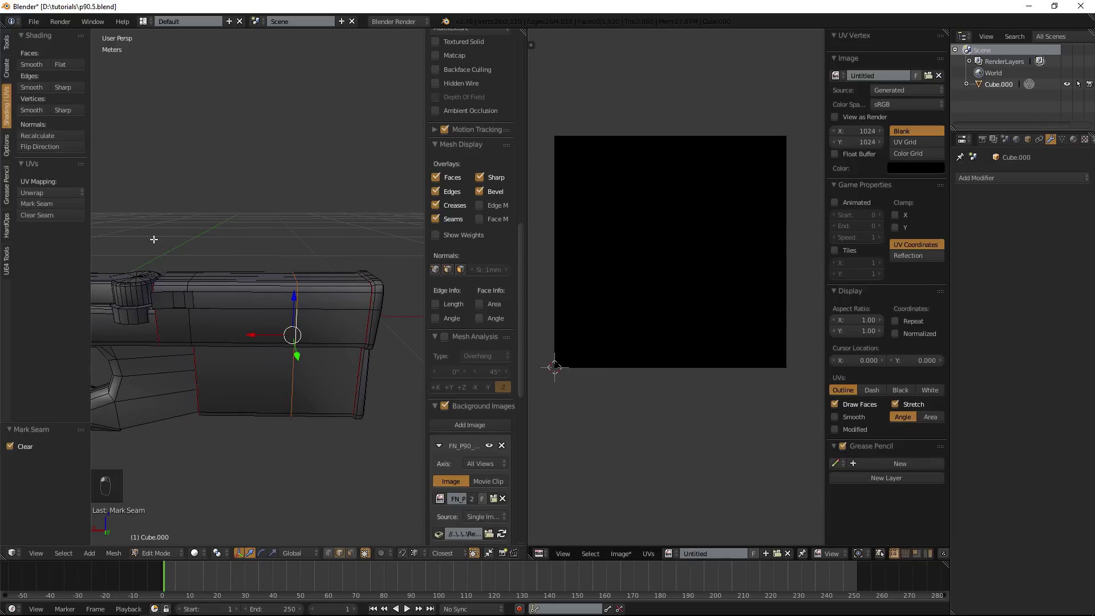
{"action": "key", "text": "a"}
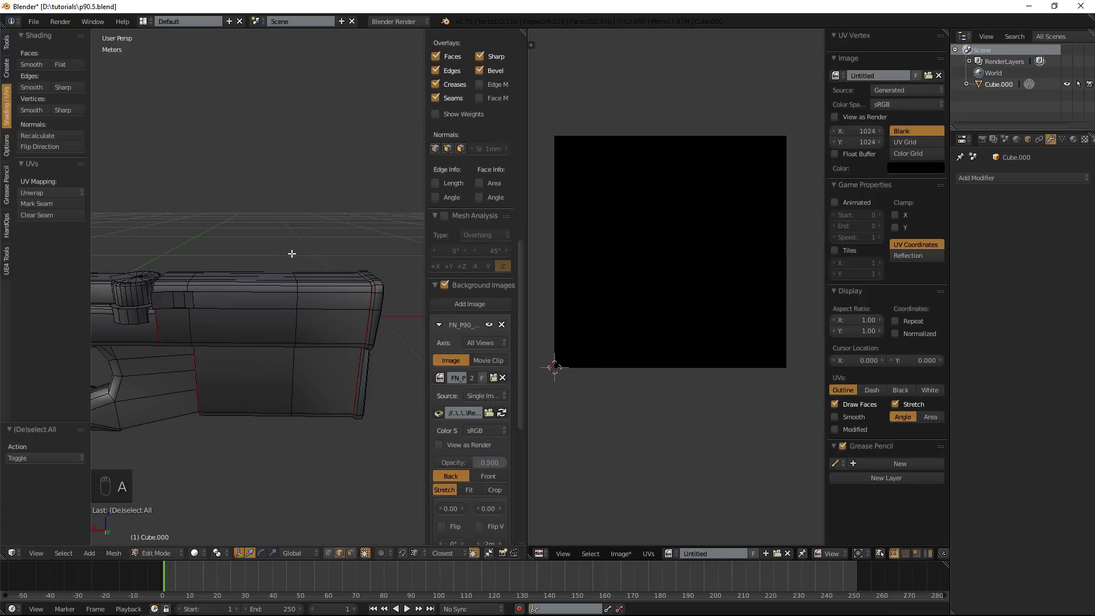
{"action": "middle_click_drag", "start_coordinate": [289, 251], "coordinate": [258, 437]}
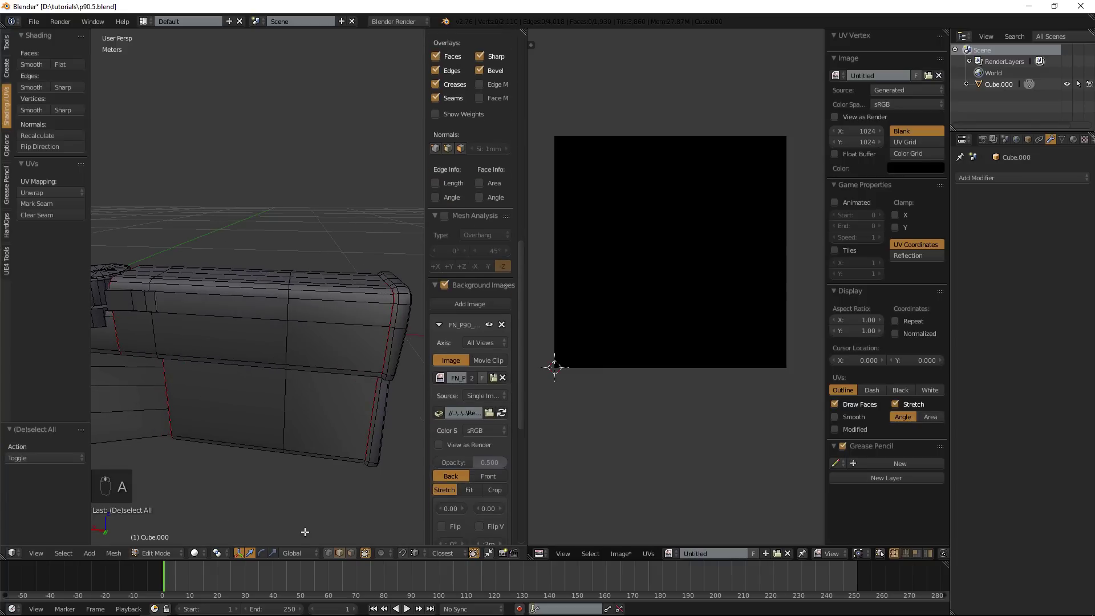
{"action": "middle_click_drag", "start_coordinate": [303, 254], "coordinate": [306, 279]}
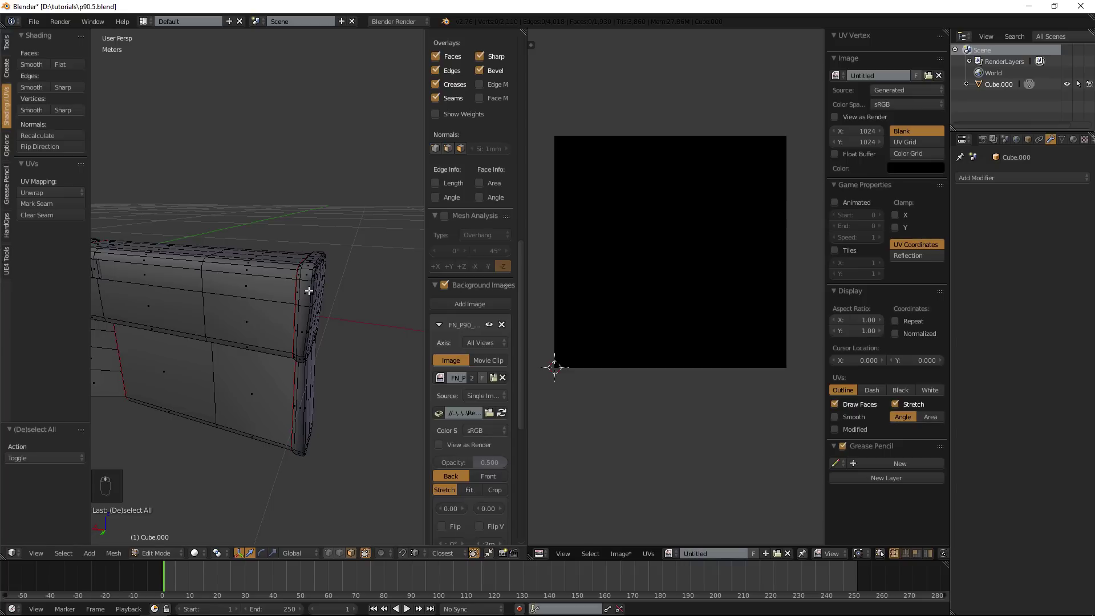
Select the stock's rounded end loop and grow the selection across the stock three times.
{"action": "right_click", "coordinate": [306, 308], "text": "alt"}
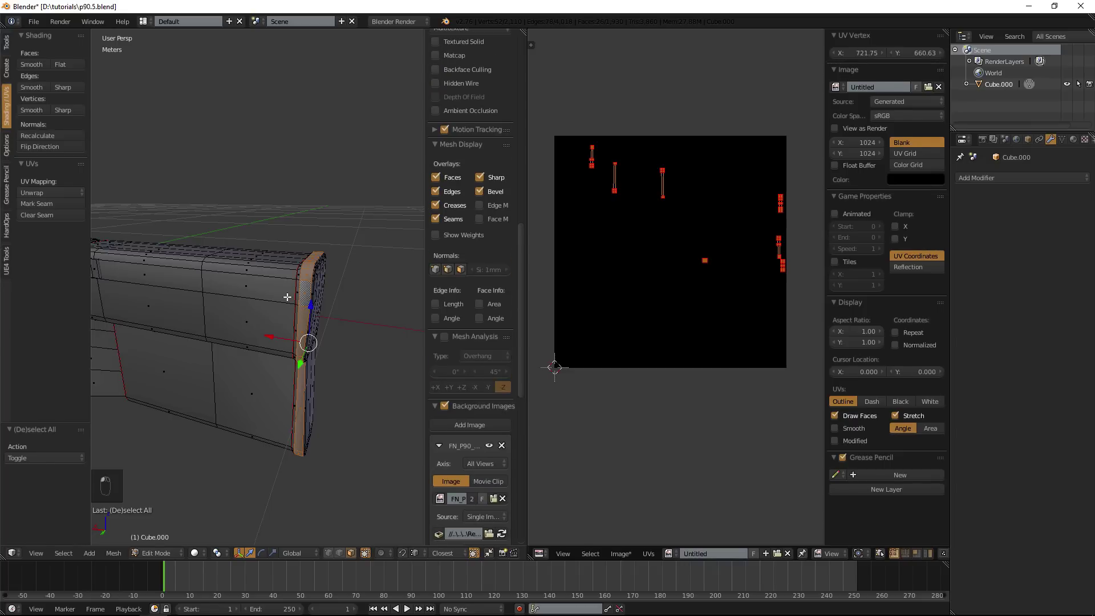
{"action": "key", "text": "ctrl+KP_Add"}
{"action": "key", "text": "ctrl+KP_Add"}
{"action": "key", "text": "ctrl+KP_Add"}
{"action": "key", "text": "ctrl+KP_Add"}
{"action": "key", "text": "ctrl+KP_Add"}
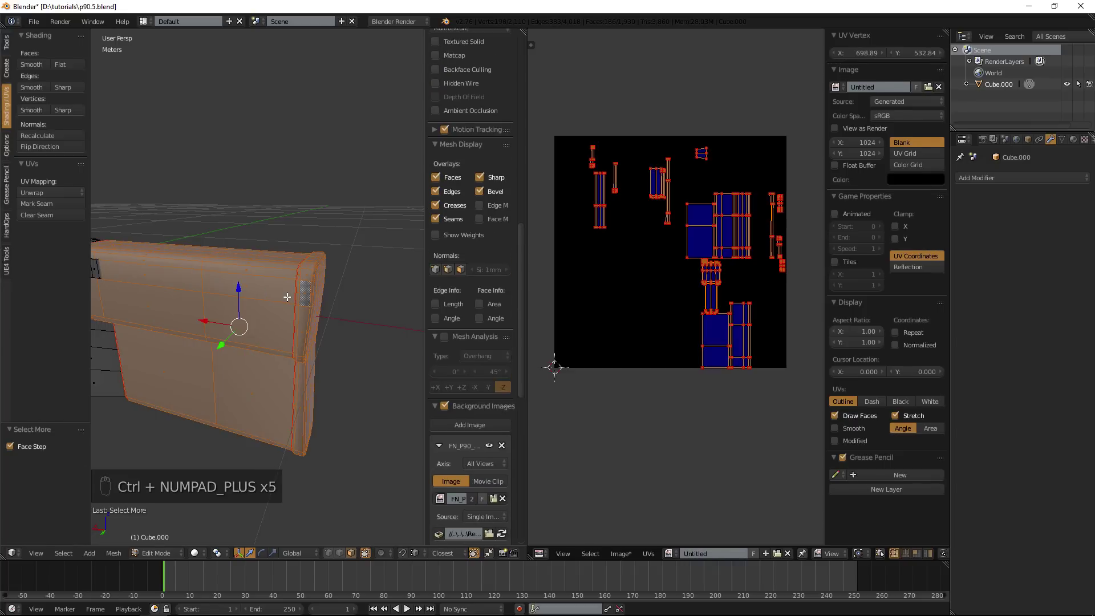
{"action": "middle_click_drag", "start_coordinate": [287, 297], "coordinate": [339, 292]}
{"action": "key", "text": "ctrl+KP_Add"}
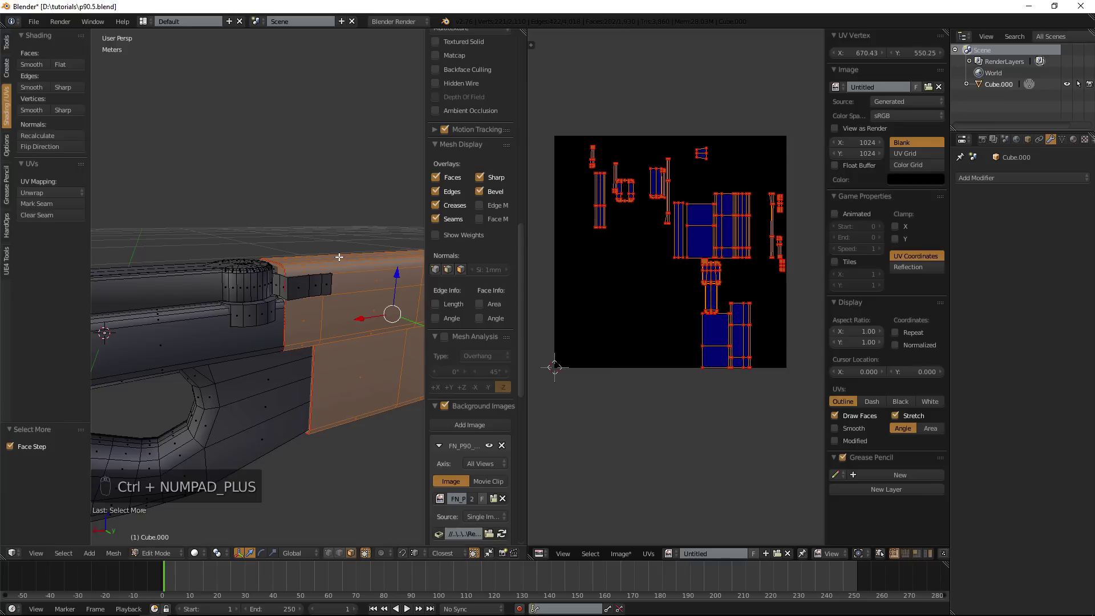
{"action": "key", "text": "ctrl+KP_Add"}
In Front Ortho wireframe, box-deselect the barrel faces from the selection.
{"action": "key", "text": "KP_1"}
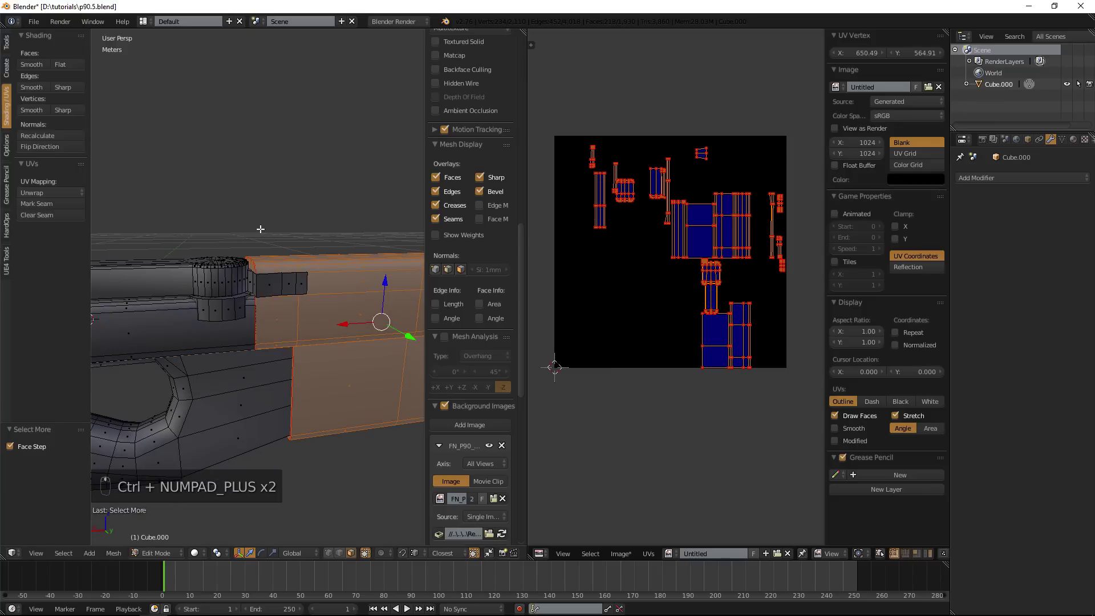
{"action": "key", "text": "KP_5"}
{"action": "key", "text": "z"}
{"action": "scroll", "coordinate": [261, 228], "scroll_direction": "down", "scroll_amount": 2}
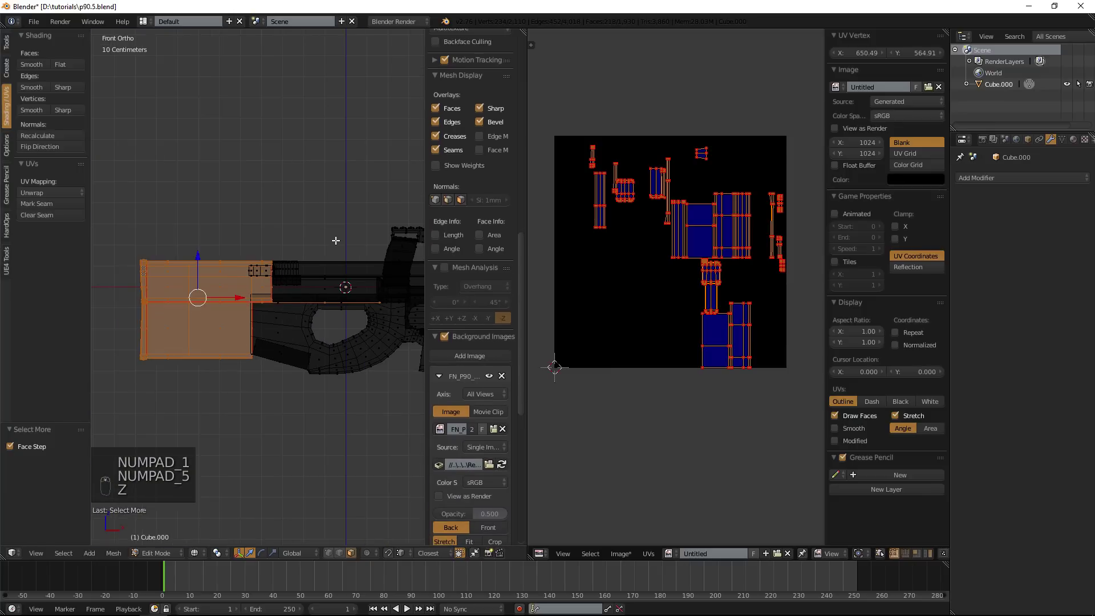
{"action": "scroll", "coordinate": [306, 237], "scroll_direction": "down", "scroll_amount": 1, "text": "ctrl"}
{"action": "key", "text": "b"}
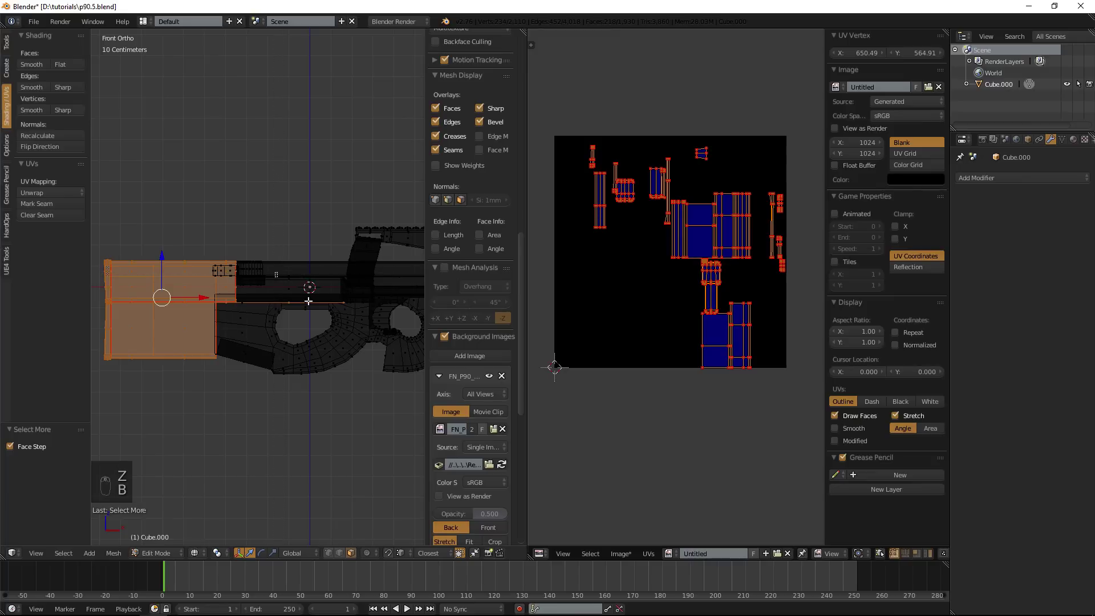
{"action": "middle_click_drag", "start_coordinate": [273, 272], "coordinate": [383, 328]}
Return to perspective solid shading and check the stock selection from another angle.
{"action": "key", "text": "KP_5"}
{"action": "key", "text": "KP_4"}
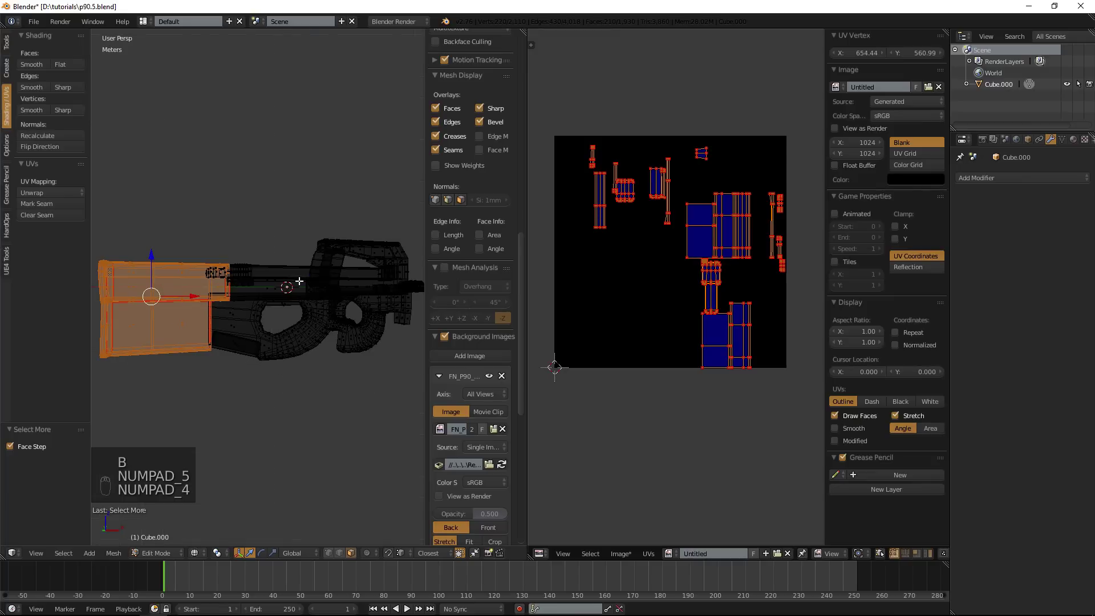
{"action": "mouse_move", "coordinate": [294, 282]}
{"action": "middle_mouse_down"}
{"action": "mouse_move", "coordinate": [285, 274]}
{"action": "mouse_move", "coordinate": [333, 264]}
{"action": "mouse_move", "coordinate": [280, 269]}
{"action": "mouse_move", "coordinate": [310, 264]}
{"action": "mouse_move", "coordinate": [350, 228]}
{"action": "middle_mouse_up"}
{"action": "key", "text": "z"}
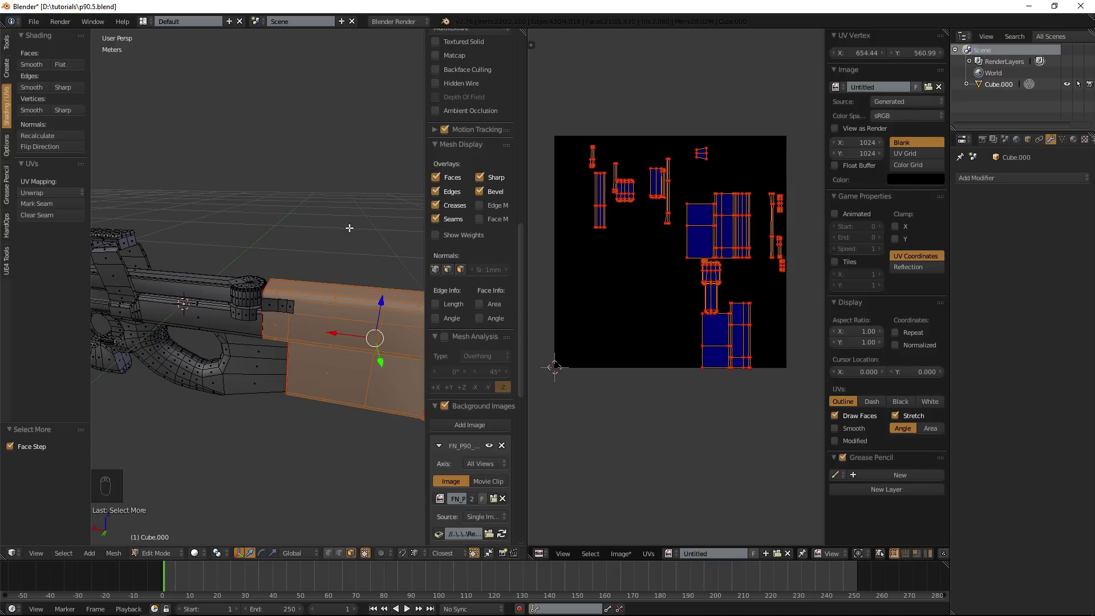
{"action": "scroll", "coordinate": [345, 228], "scroll_direction": "down", "scroll_amount": 4}
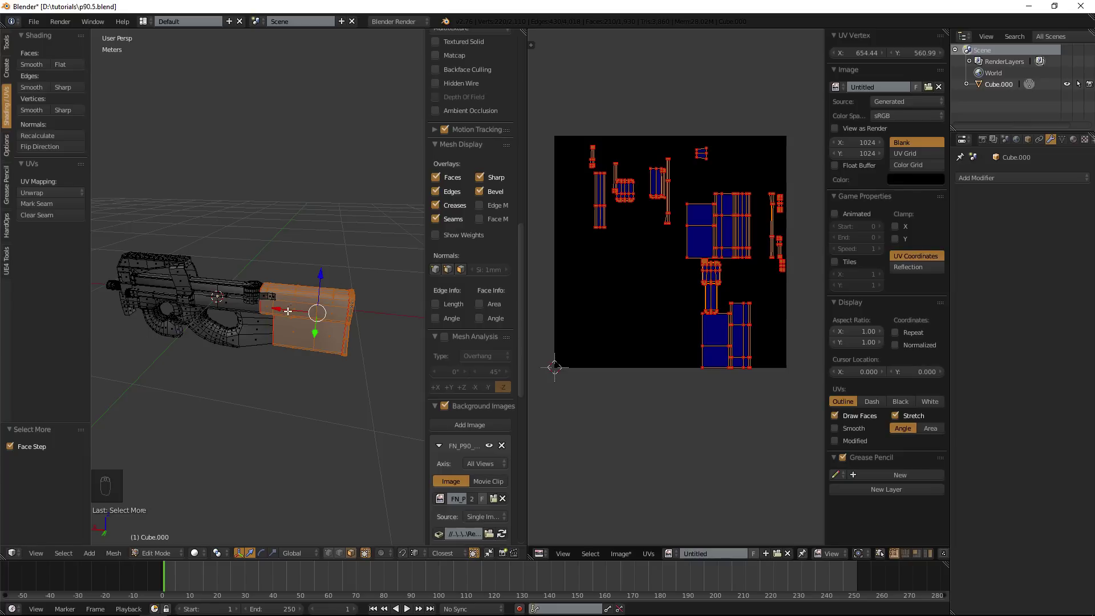
{"action": "scroll", "coordinate": [239, 308], "scroll_direction": "up", "scroll_amount": 2}
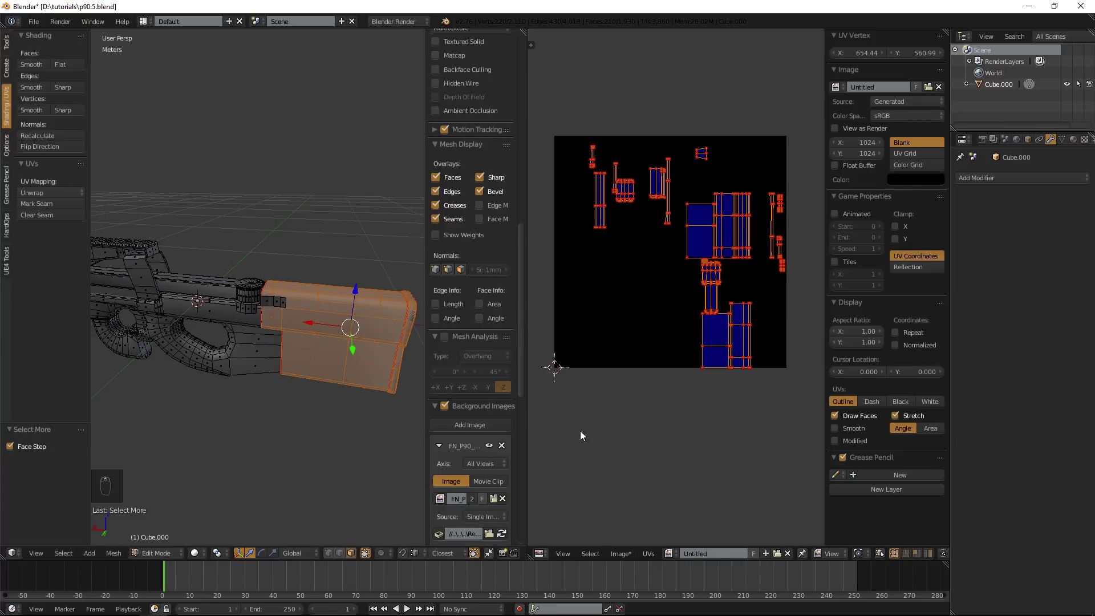
Unpin the stock's UVs and re-unwrap its faces with Unwrap, then select the entire mesh.
{"action": "left_click", "coordinate": [650, 555]}
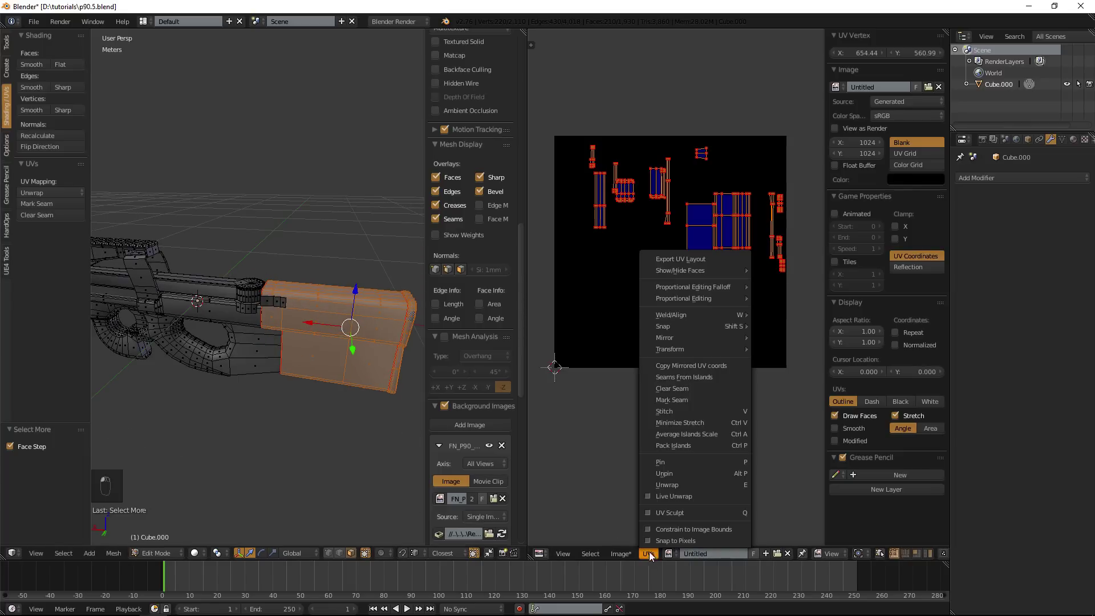
{"action": "left_click", "coordinate": [686, 474]}
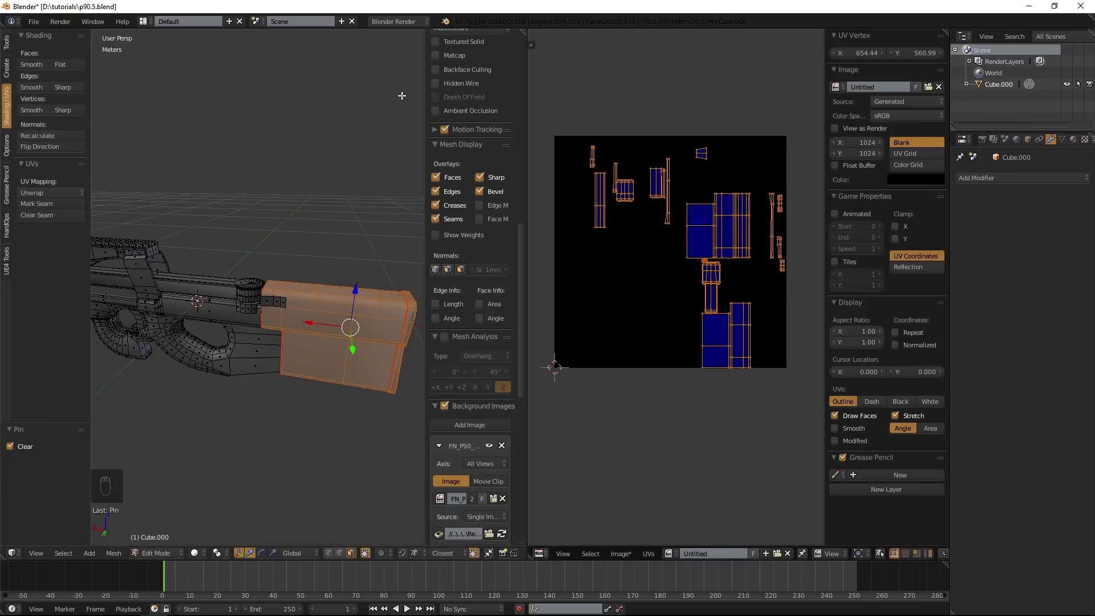
{"action": "key", "text": "u"}
{"action": "left_click", "coordinate": [311, 120]}
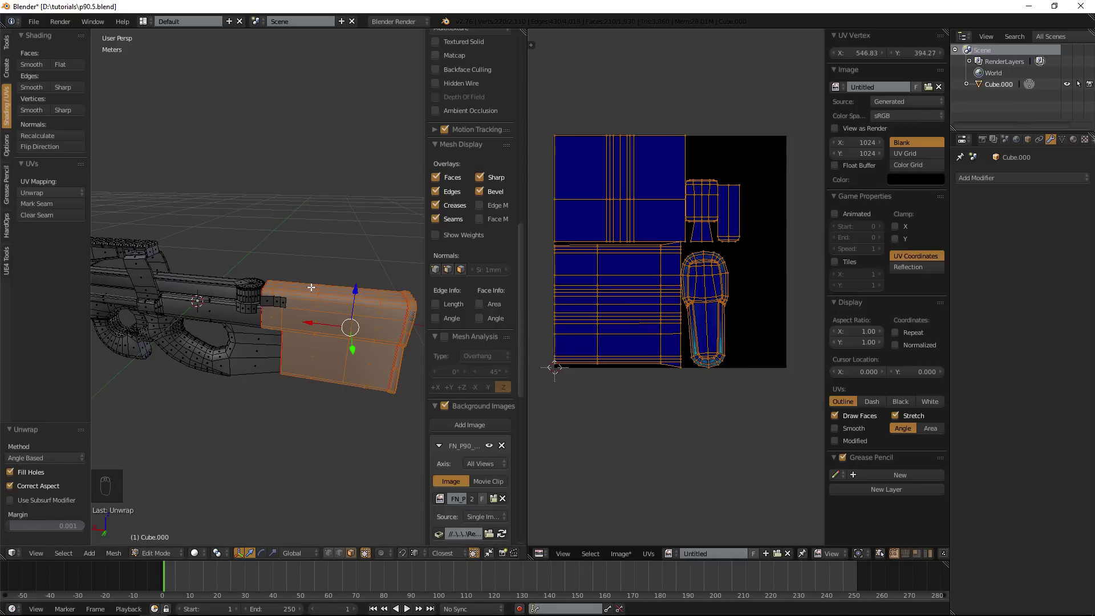
{"action": "key", "text": "a"}
{"action": "key", "text": "a"}
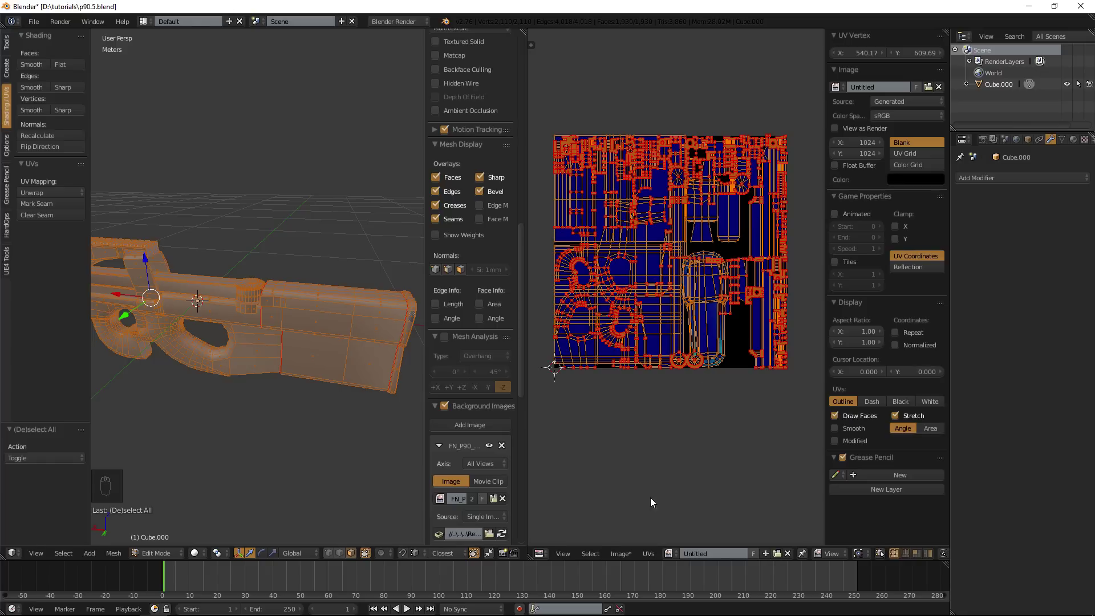
Unpin every UV vertex of the gun via UVs > Unpin.
{"action": "left_click", "coordinate": [649, 554]}
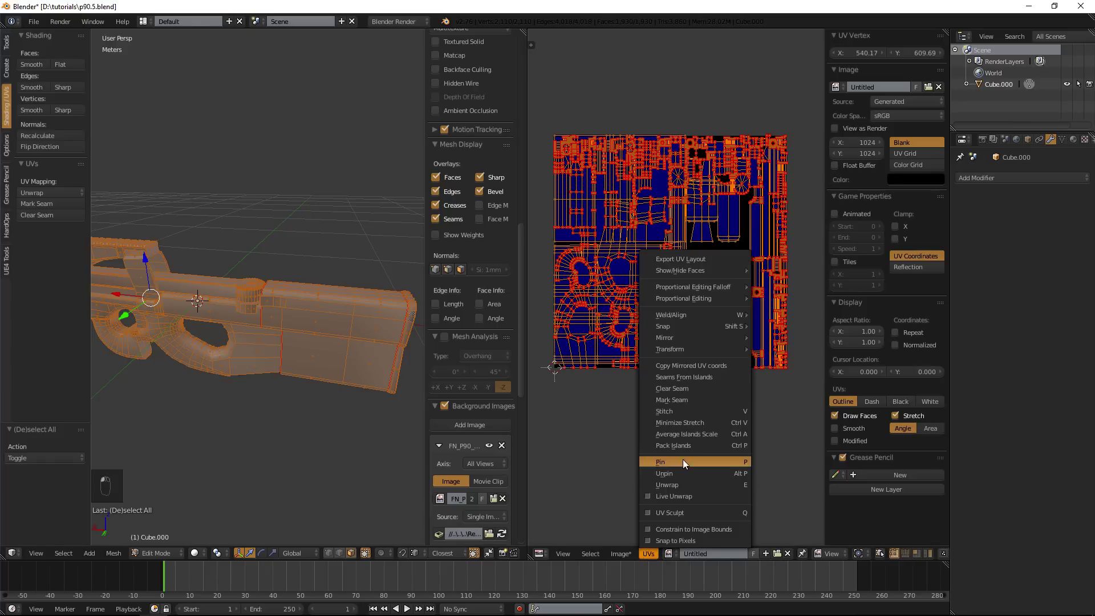
{"action": "left_click", "coordinate": [680, 473]}
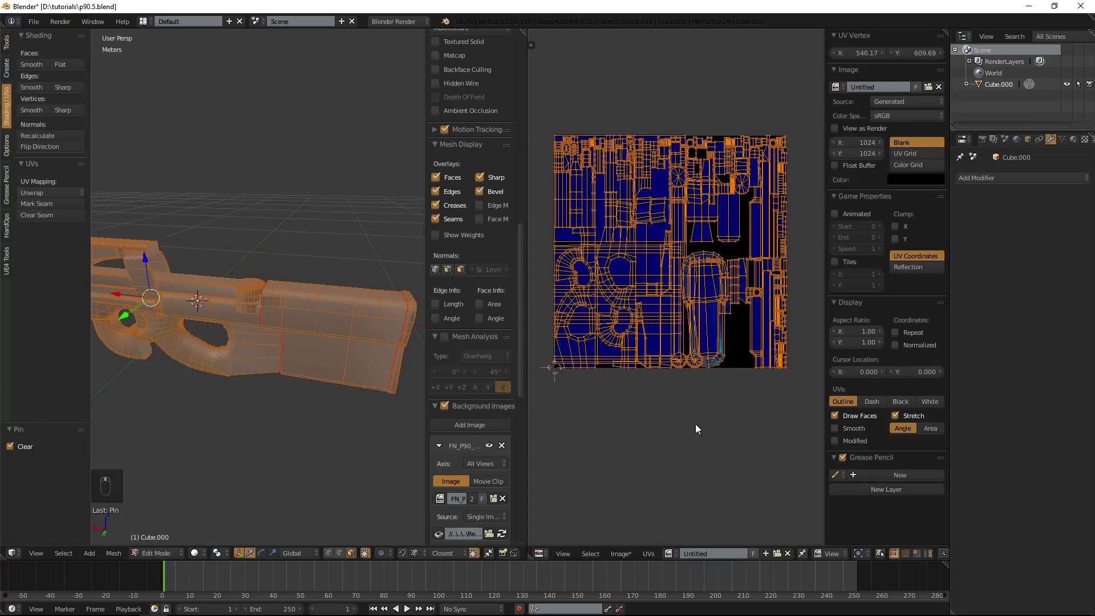
{"action": "middle_click_drag", "start_coordinate": [696, 424], "coordinate": [673, 368]}
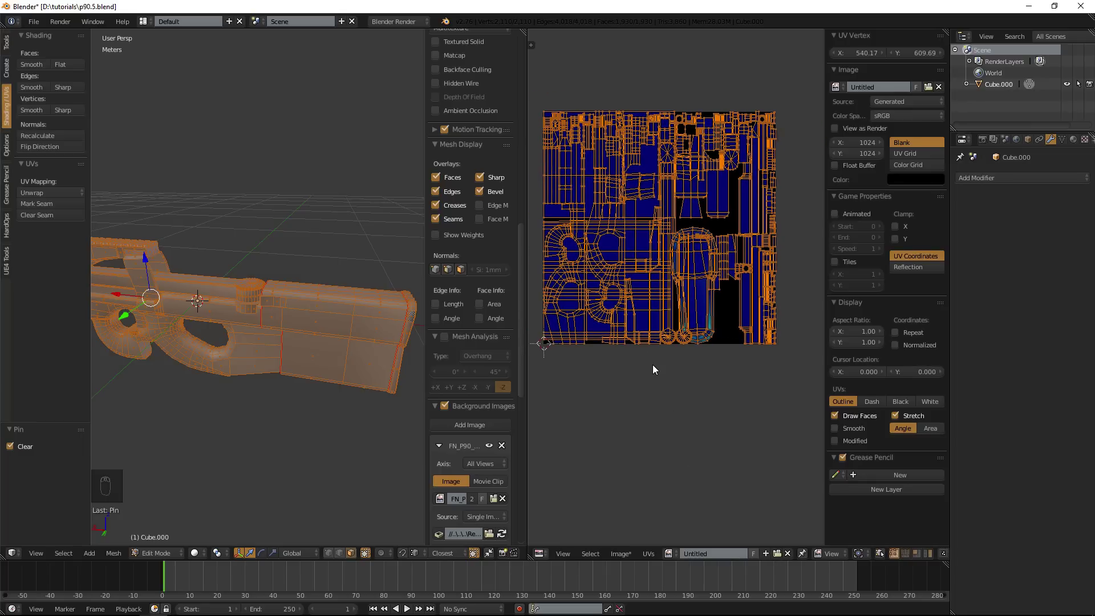
Average island scale, then repeat Pack Islands (rotation on, 0.001 margin) to fill the square.
{"action": "key", "text": "ctrl+a"}
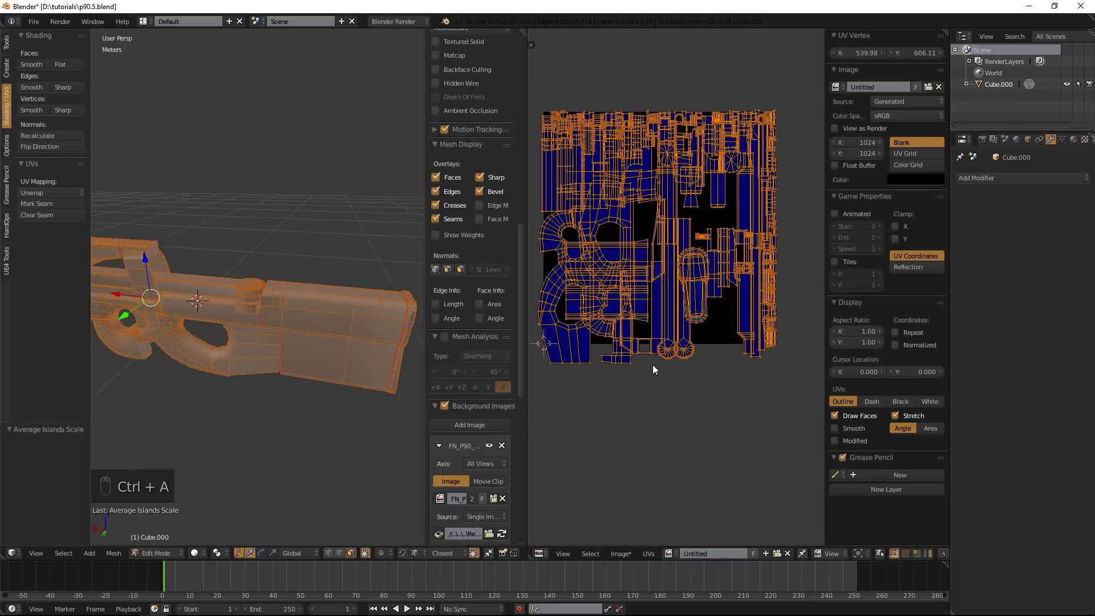
{"action": "key", "text": "ctrl+p"}
{"action": "key", "text": "ctrl+p"}
{"action": "key", "text": "ctrl+p"}
{"action": "key", "text": "ctrl+p"}
{"action": "key", "text": "ctrl+p"}
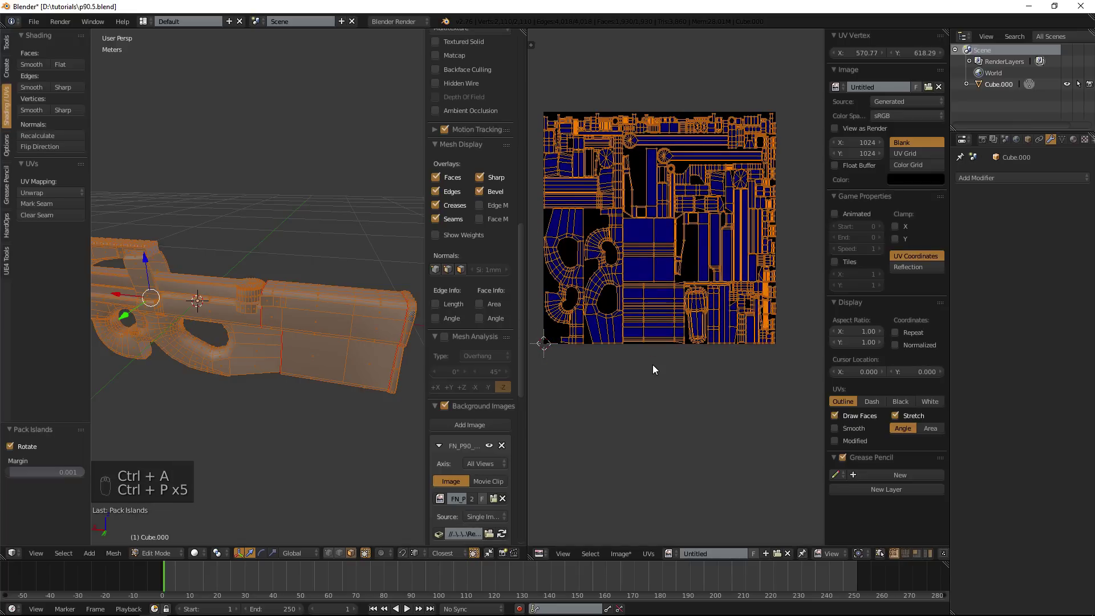
{"action": "key", "text": "ctrl+p"}
{"action": "key", "text": "ctrl+p"}
{"action": "key", "text": "ctrl+p"}
{"action": "key", "text": "ctrl+p"}
{"action": "key", "text": "ctrl+p"}
{"action": "key", "text": "ctrl+p"}
{"action": "key", "text": "ctrl+p"}
{"action": "key", "text": "ctrl+p"}
{"action": "key", "text": "ctrl+p"}
{"action": "key", "text": "ctrl+p"}
{"action": "key", "text": "ctrl+p"}
{"action": "key", "text": "ctrl+p"}
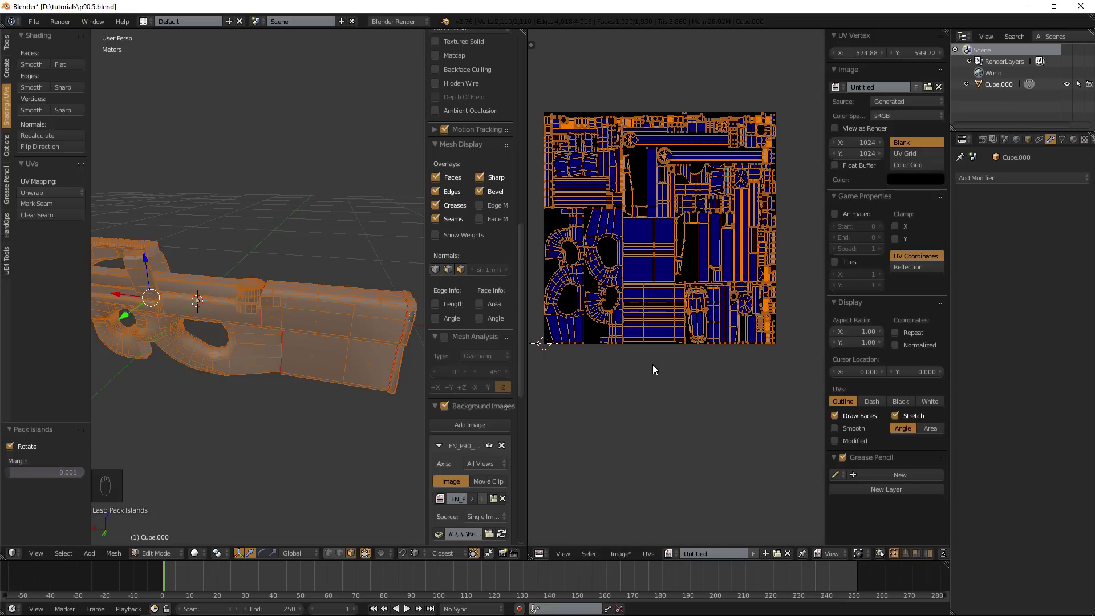
{"action": "key", "text": "ctrl+p"}
{"action": "key", "text": "ctrl+p"}
{"action": "key", "text": "ctrl+p"}
{"action": "key", "text": "ctrl+p"}
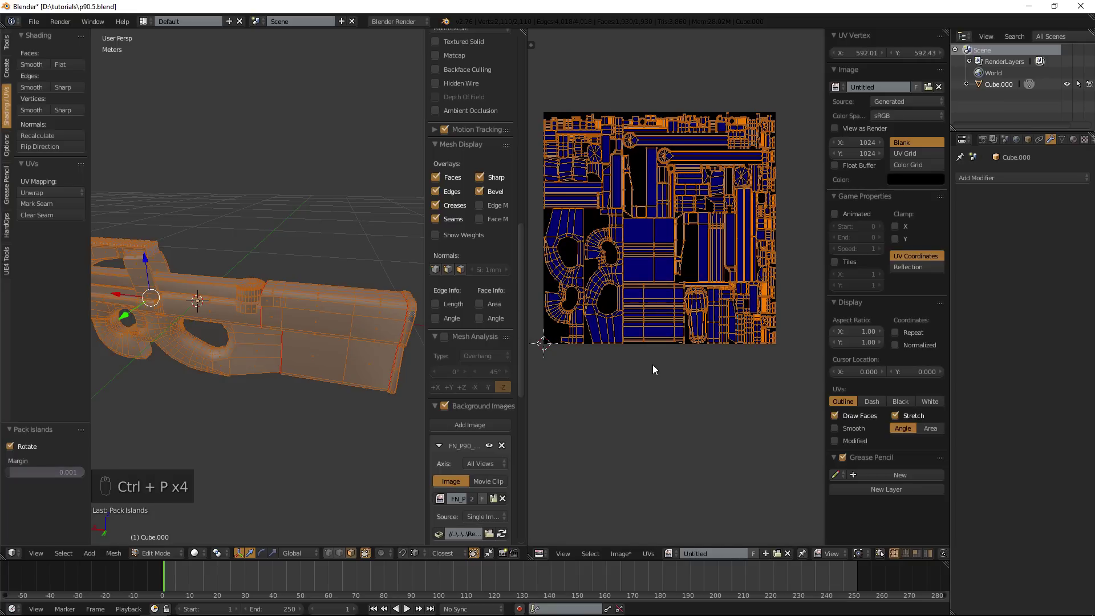
{"action": "key", "text": "ctrl+p"}
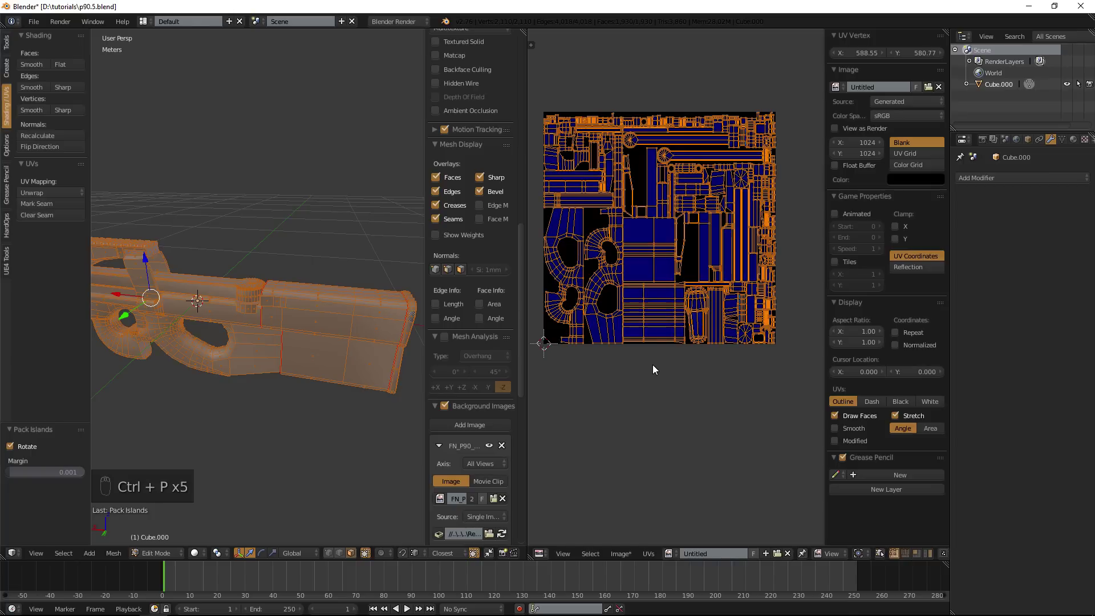
{"action": "key", "text": "ctrl+p"}
{"action": "key", "text": "ctrl+p"}
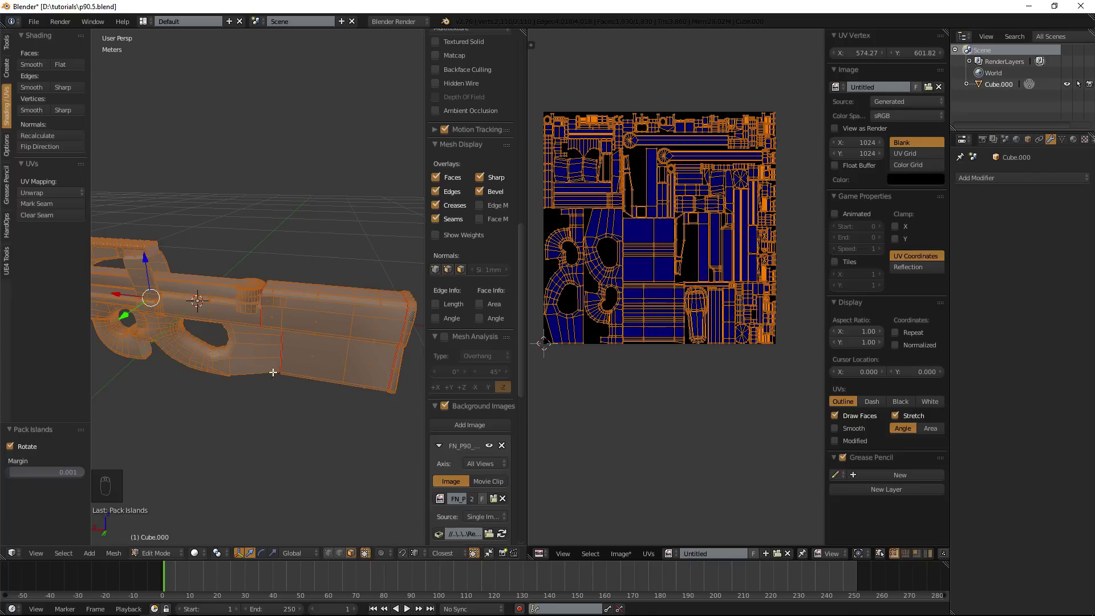
{"action": "scroll", "coordinate": [215, 368], "scroll_direction": "down", "scroll_amount": 3}
{"action": "middle_click_drag", "start_coordinate": [215, 368], "coordinate": [233, 368]}
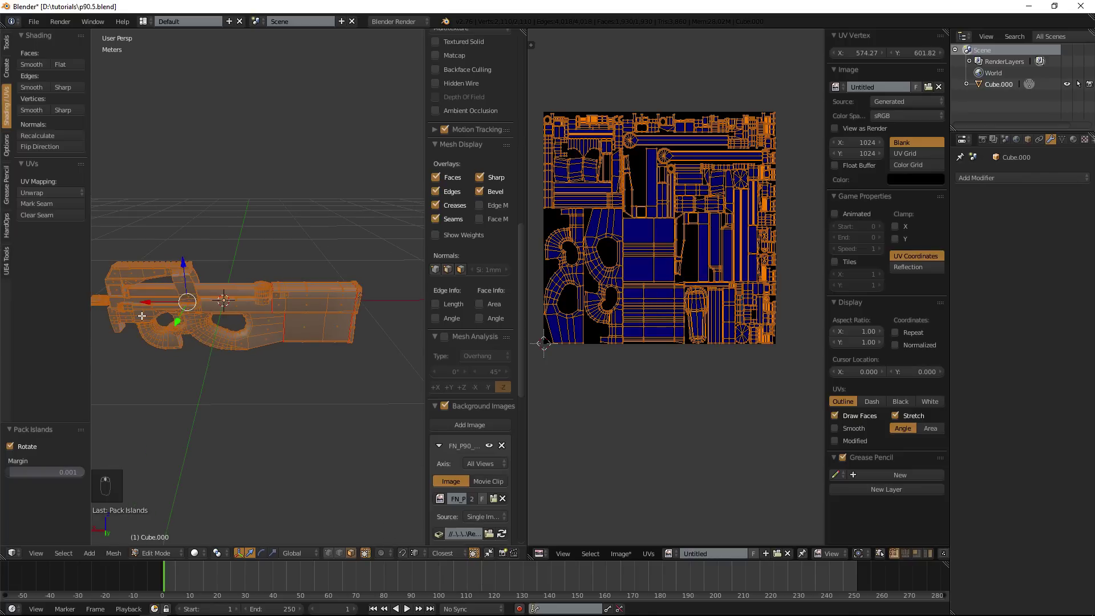
{"action": "middle_click_drag", "start_coordinate": [150, 308], "coordinate": [190, 318], "text": "shift"}
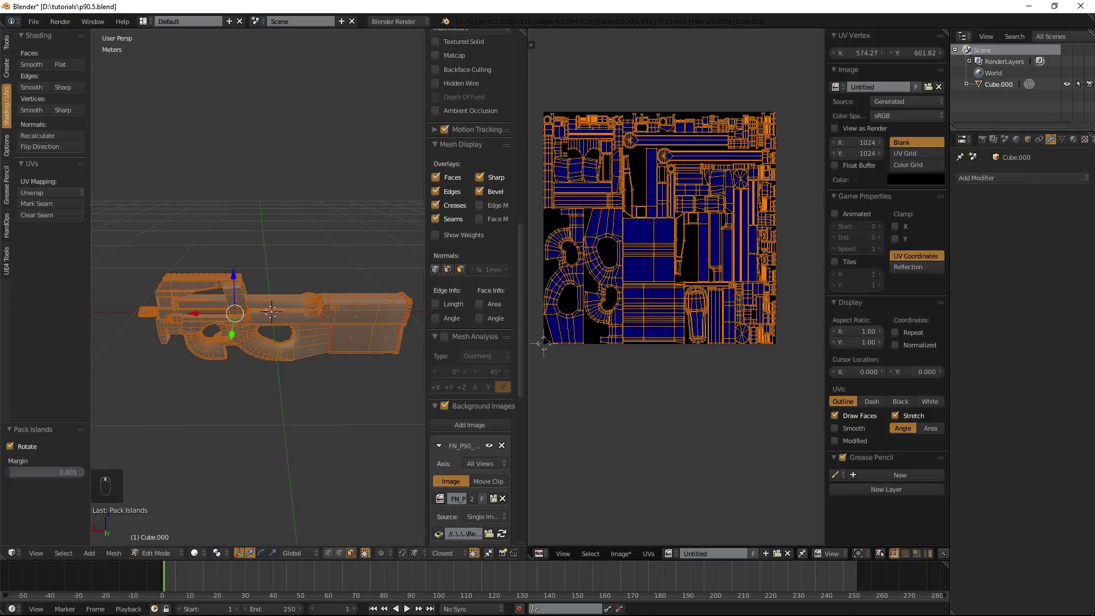